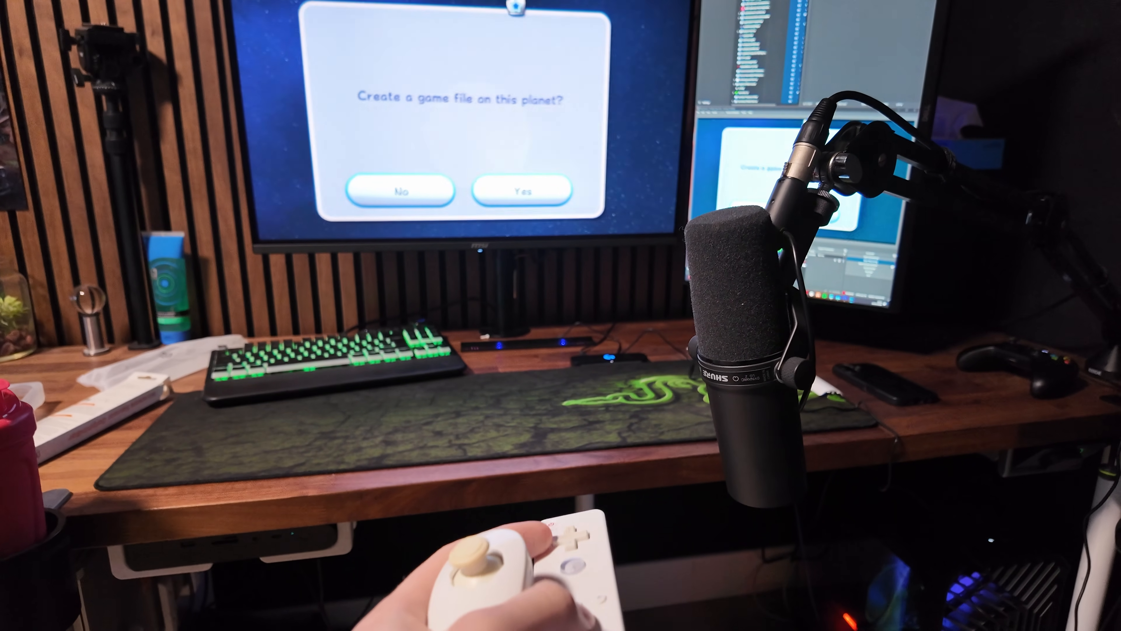
pyautogui.click(522, 190)
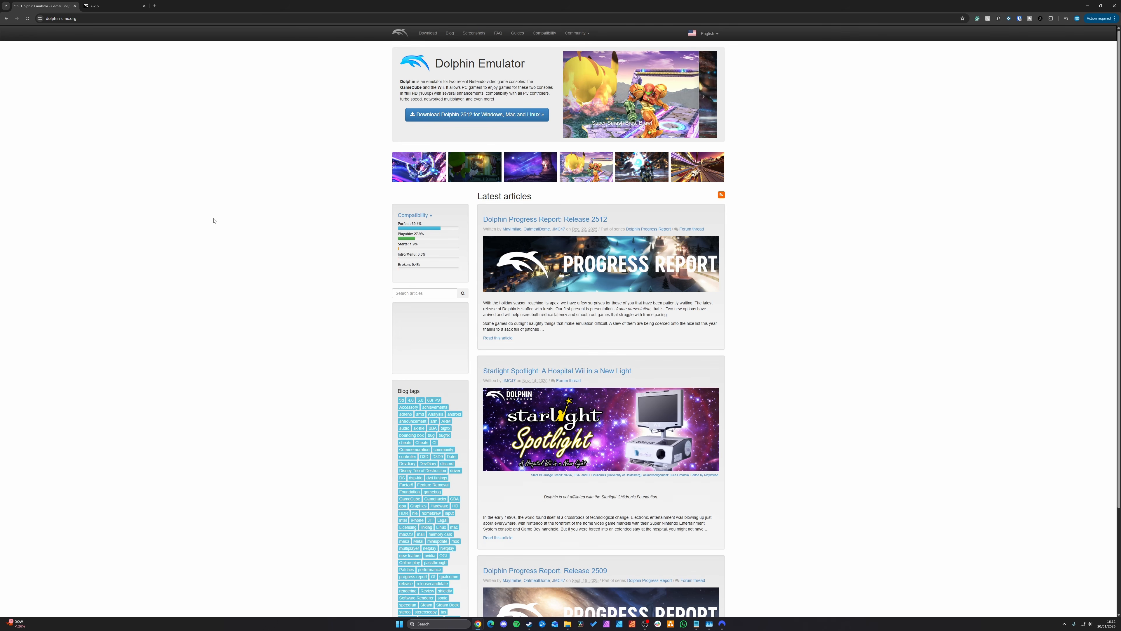
# Download the Windows x64 build of Dolphin release 2512 from the dolphin-emu.org download page
pyautogui.click(79, 18)
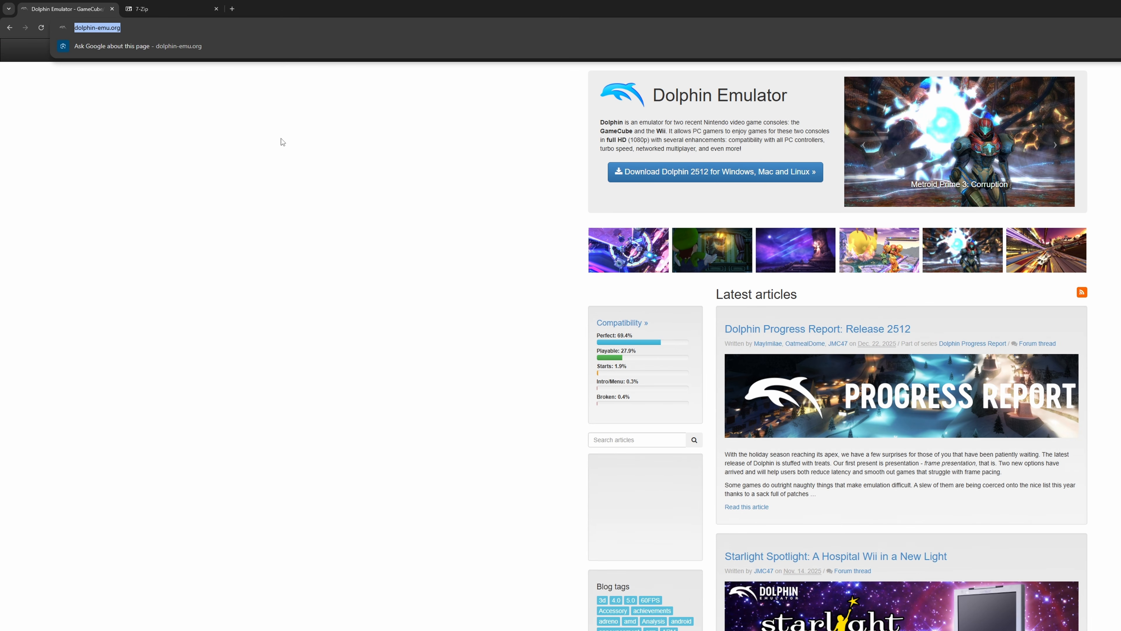
pyautogui.click(142, 77)
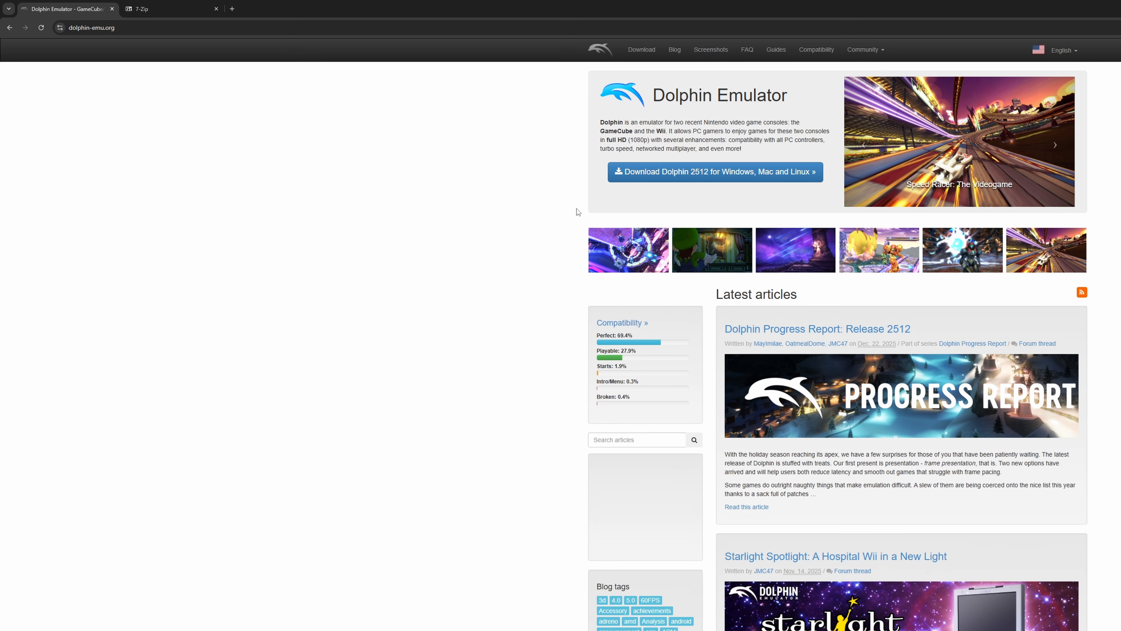
pyautogui.click(636, 51)
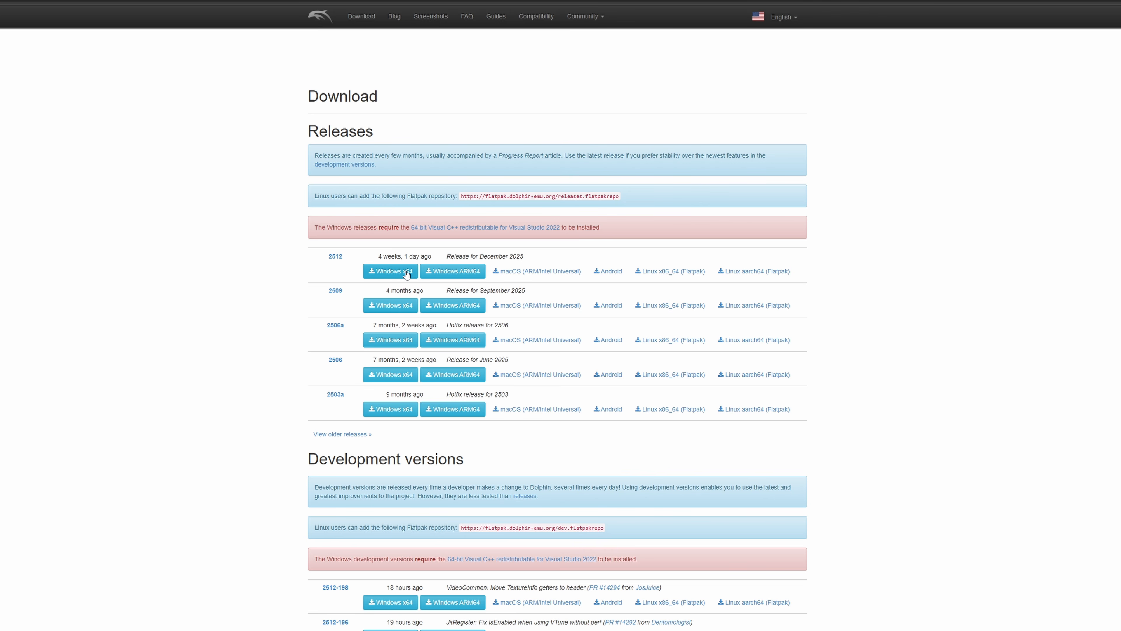
pyautogui.click(394, 272)
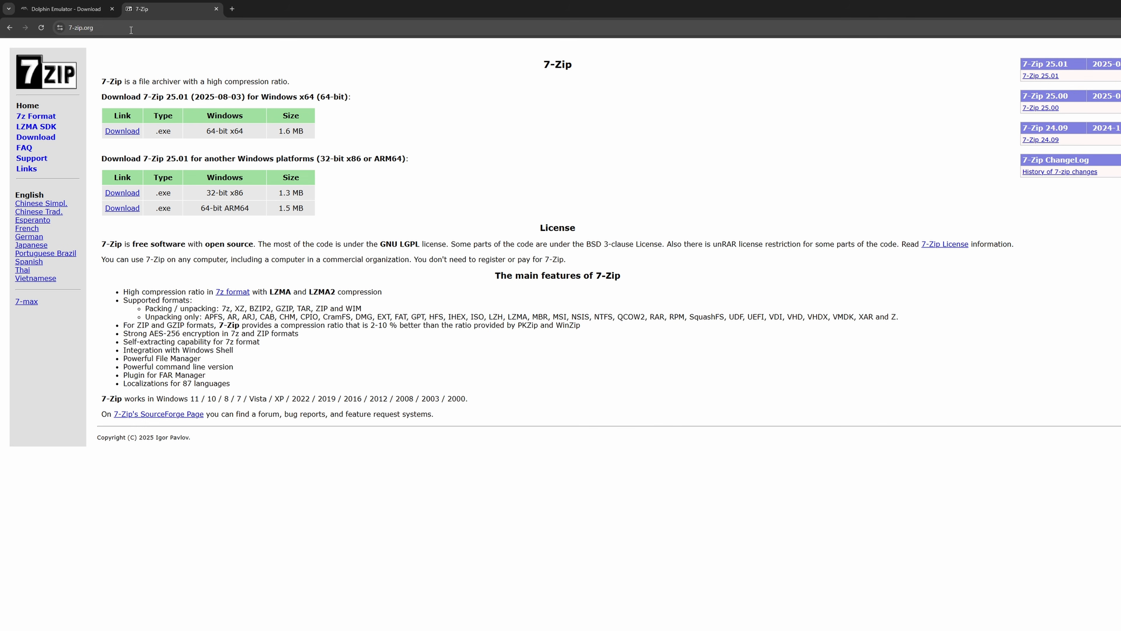
# Download the 64-bit x64 Windows installer of 7-Zip 25.01 from 7-zip.org
pyautogui.click(131, 30)
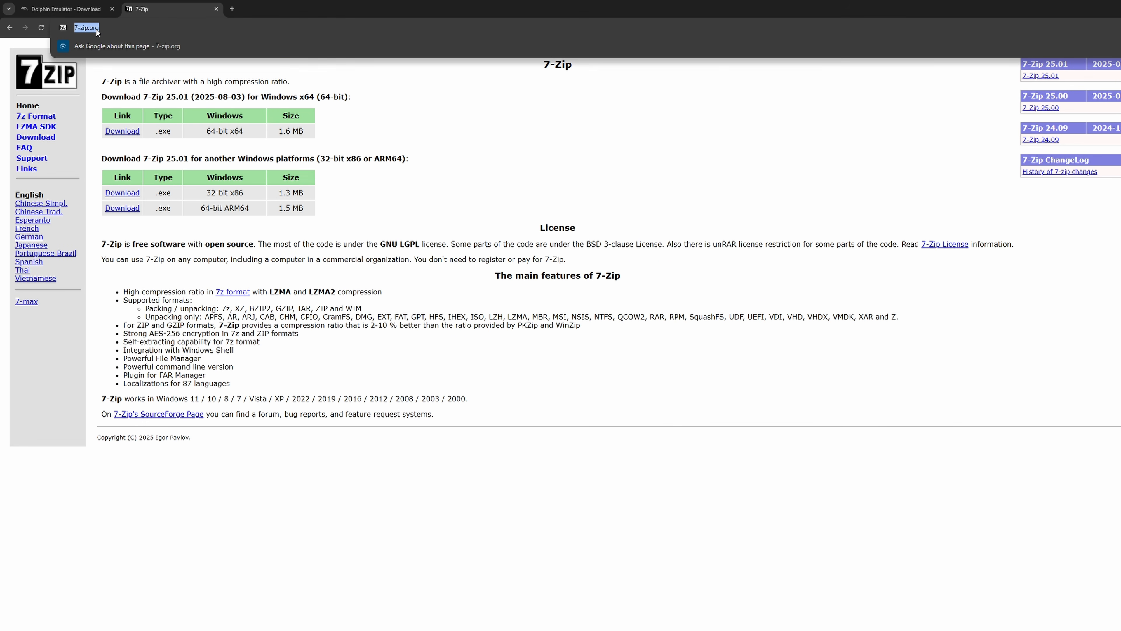
pyautogui.click(315, 105)
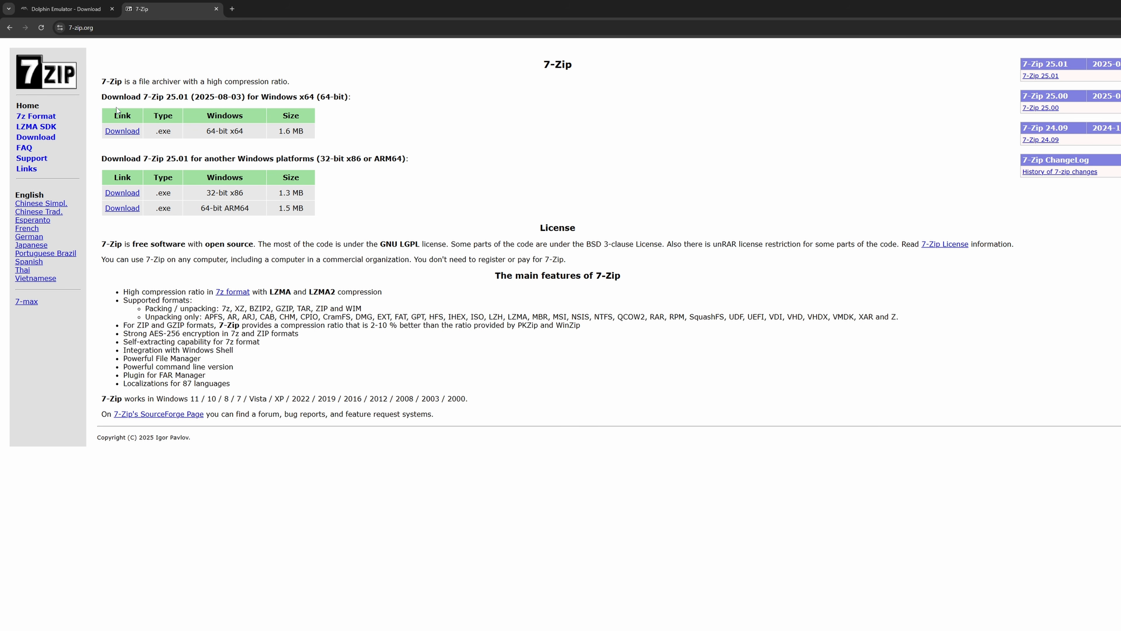
pyautogui.click(122, 132)
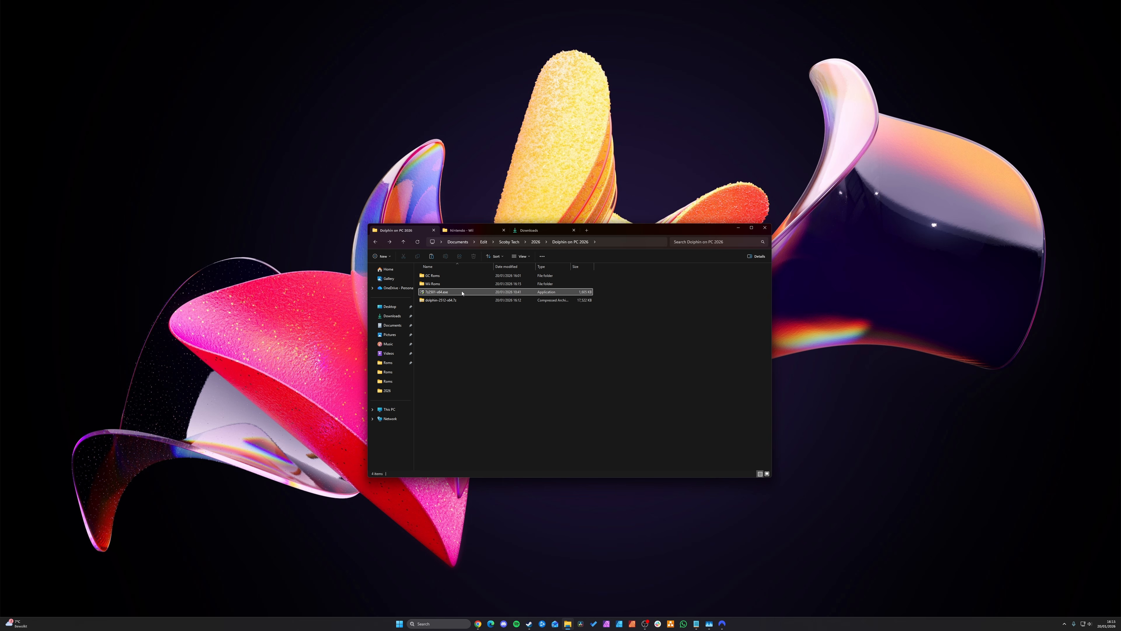
# Install 7-Zip 25.01 (x64) from 7z2501-x64.exe into C:\Program Files\7-Zip\ and close the setup
pyautogui.hotkey('ctrl', 'a')
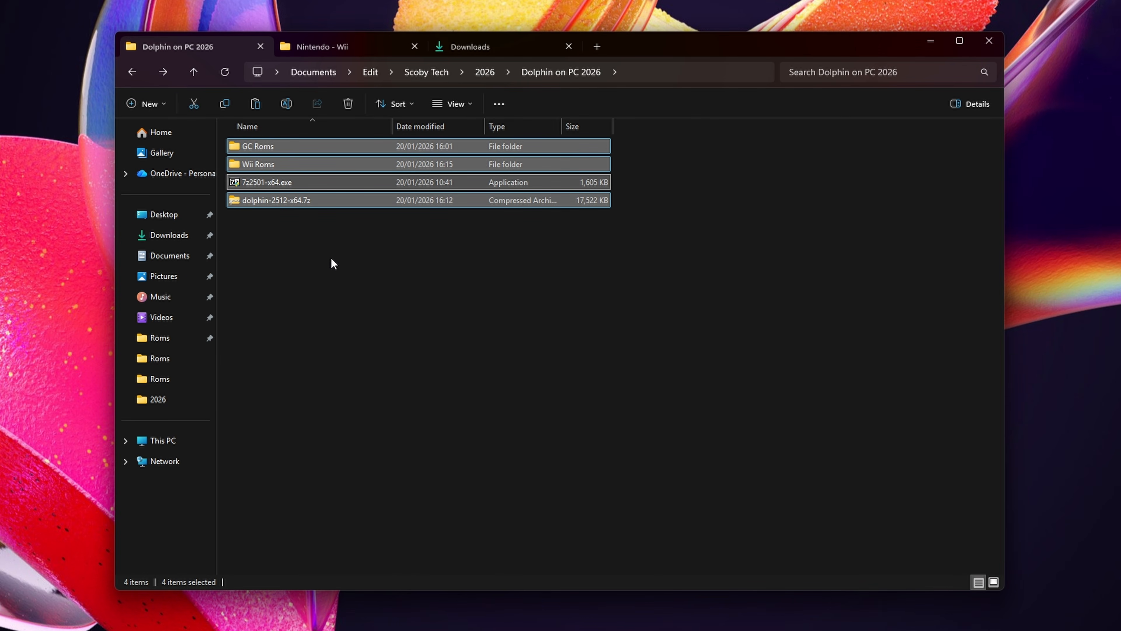
pyautogui.click(331, 259)
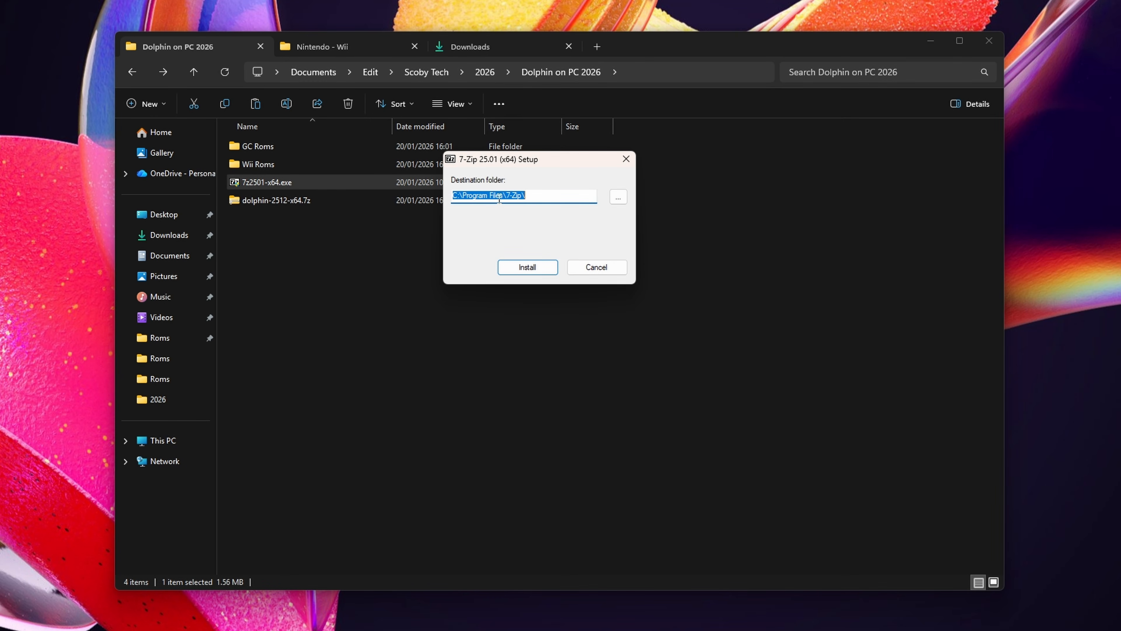
pyautogui.click(527, 267)
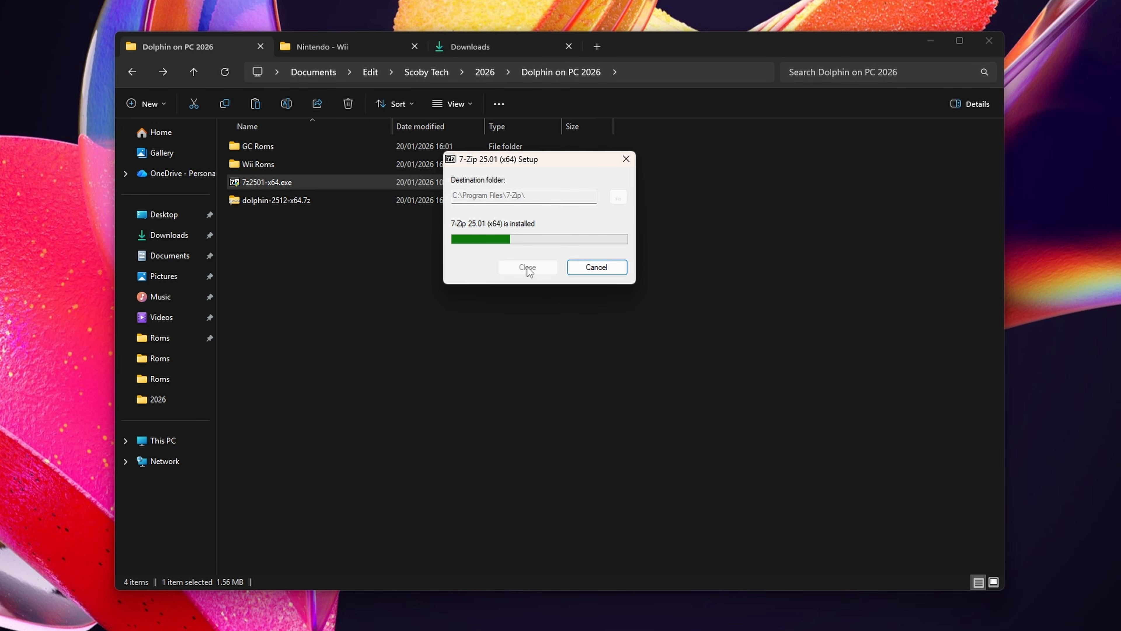
pyautogui.click(549, 269)
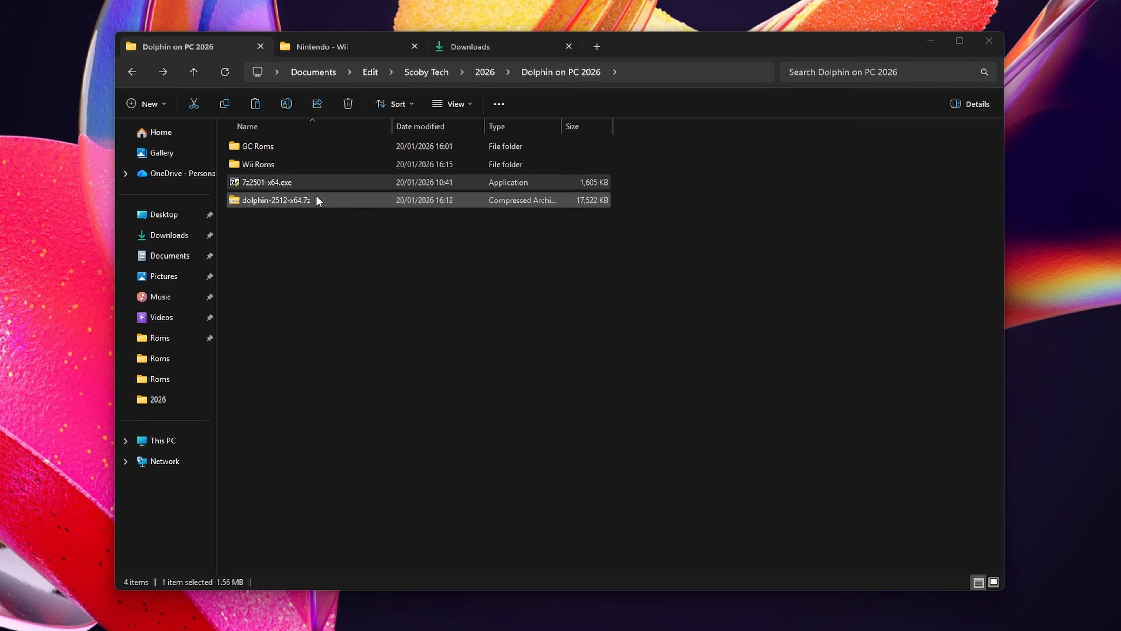
# Examine the names and file types of the game disc images in the GC Roms folder
pyautogui.click(274, 163)
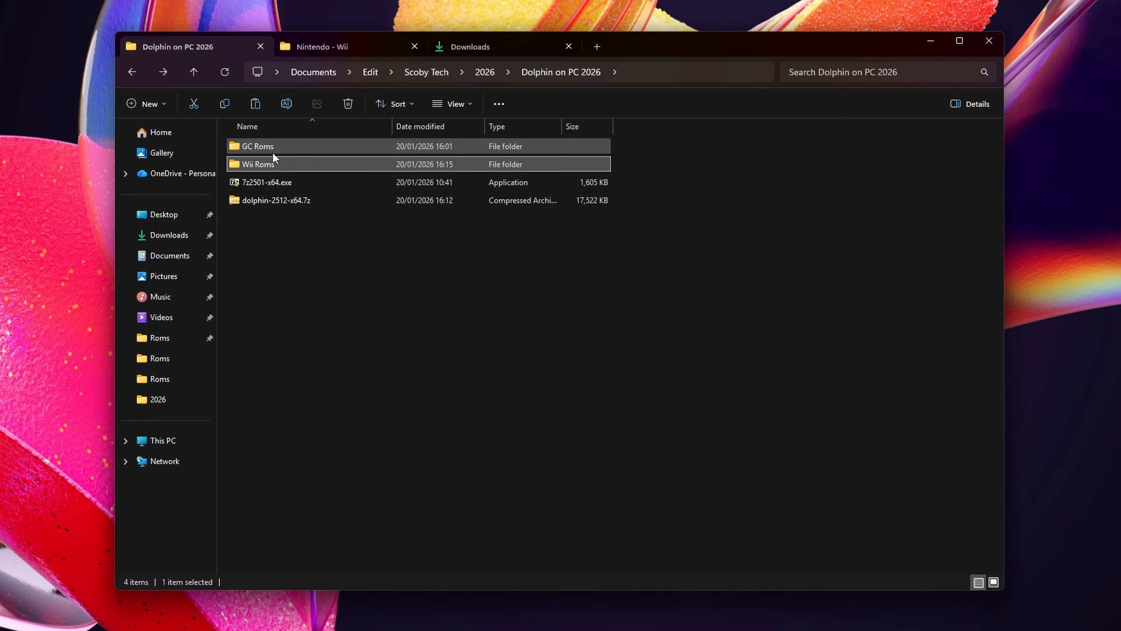
pyautogui.doubleClick(269, 145)
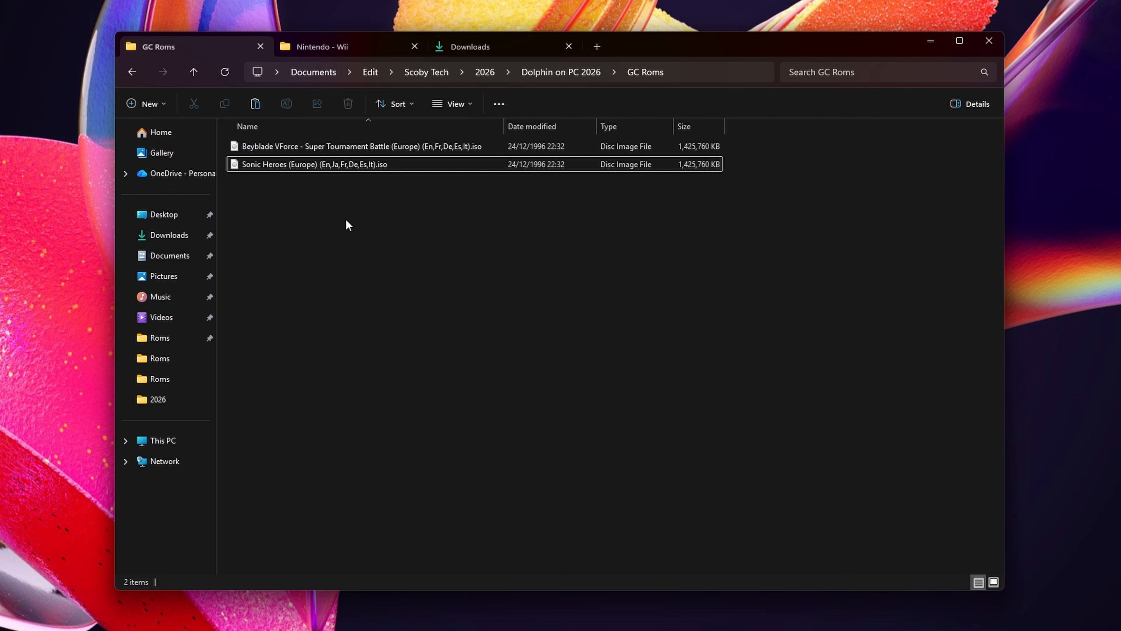
pyautogui.moveTo(504, 126)
pyautogui.mouseDown()
pyautogui.moveTo(515, 128)
pyautogui.moveTo(504, 126)
pyautogui.mouseUp()
pyautogui.click(473, 147)
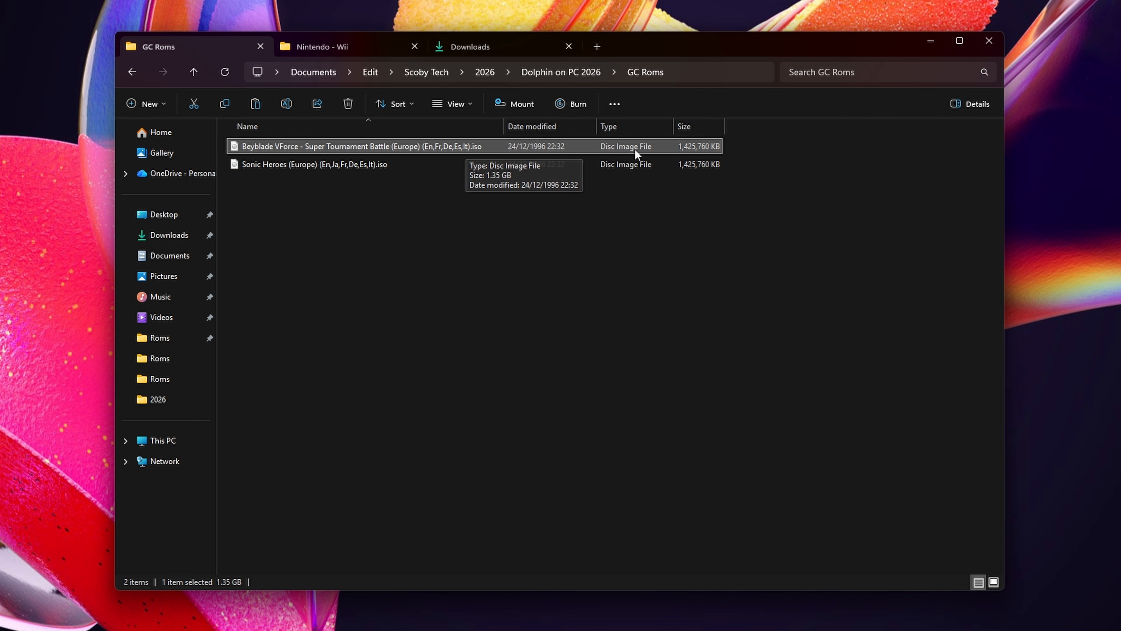
pyautogui.click(376, 166)
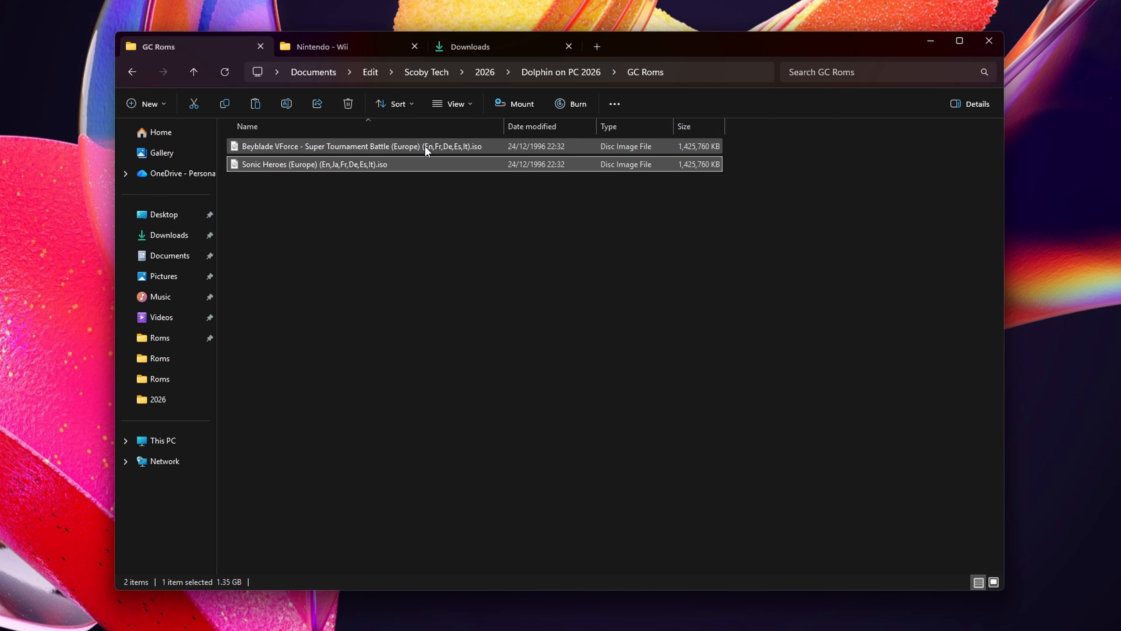
# Extract the Super Mario Galaxy (En,Fr,Es).7z archive with 7-Zip directly into the Wii Roms folder
pyautogui.hotkey('alt', 'Up')
pyautogui.doubleClick(291, 164)
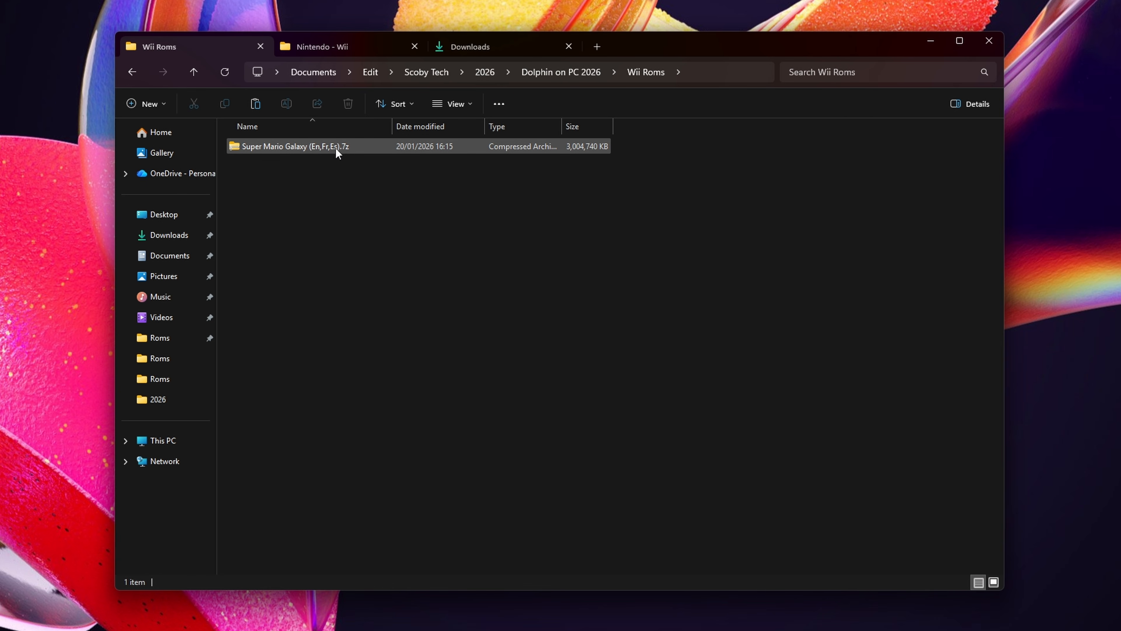
pyautogui.click(335, 147)
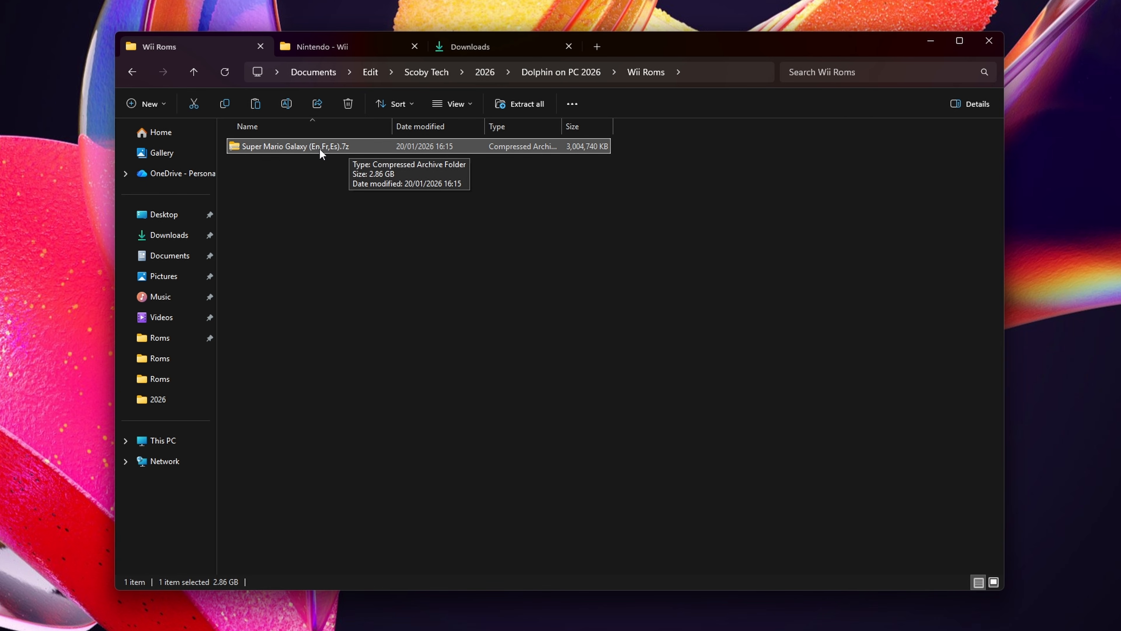
pyautogui.click(309, 146)
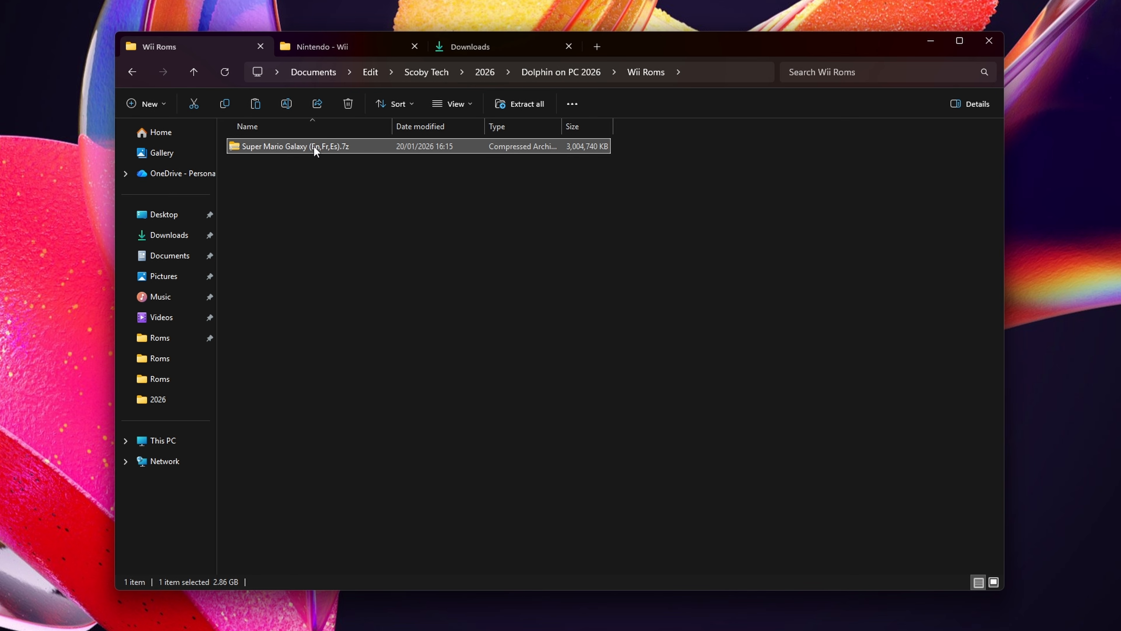
pyautogui.click(338, 181)
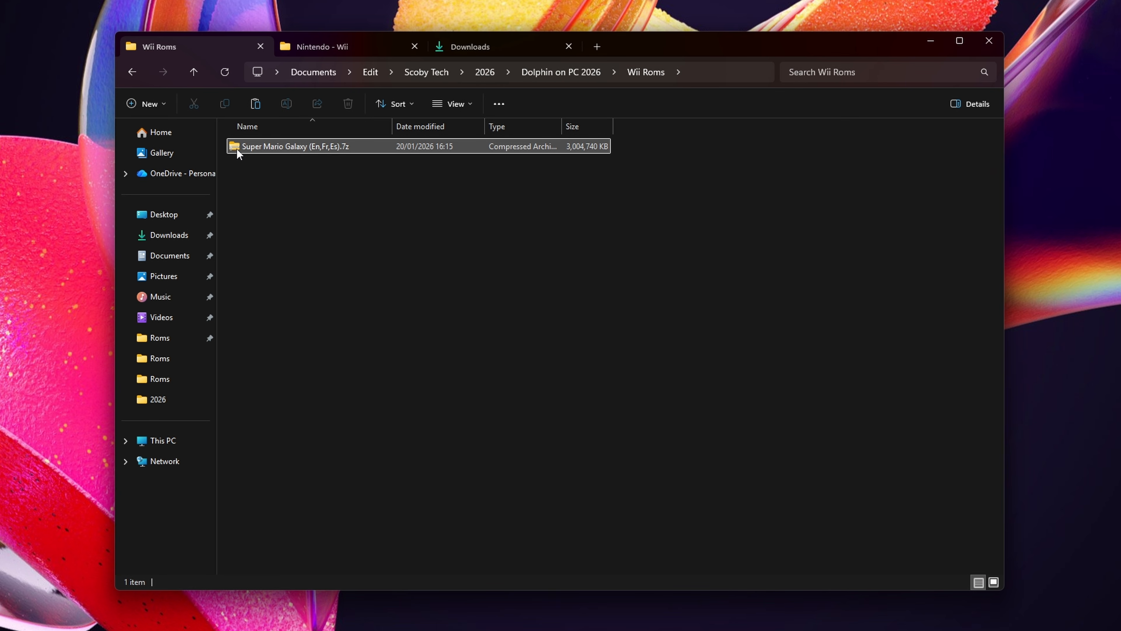
pyautogui.rightClick(278, 147)
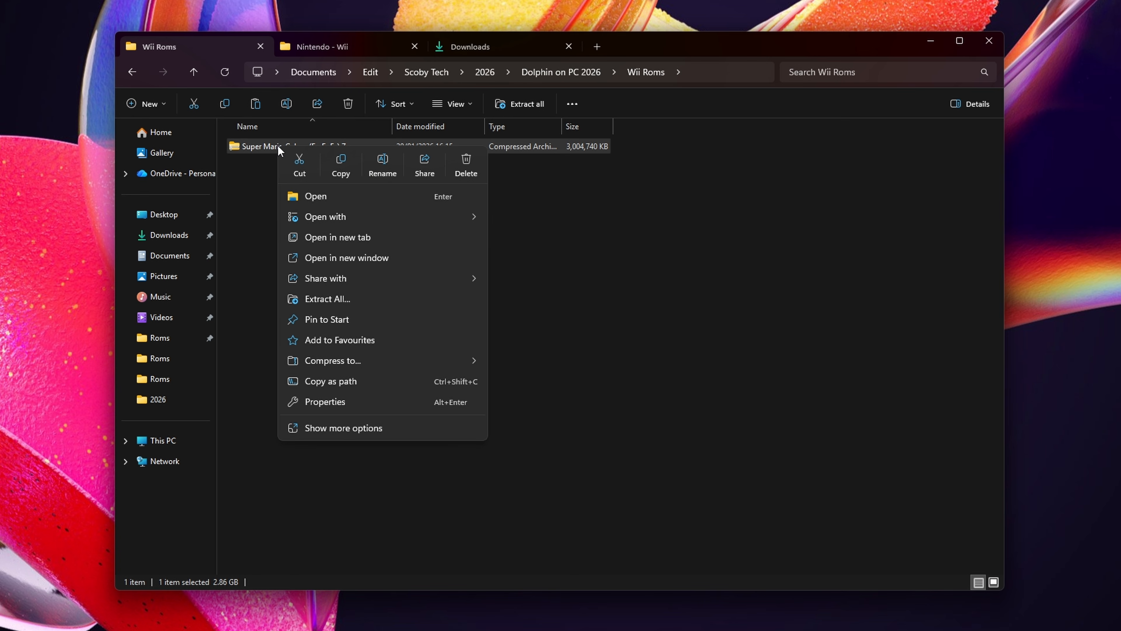
pyautogui.click(364, 428)
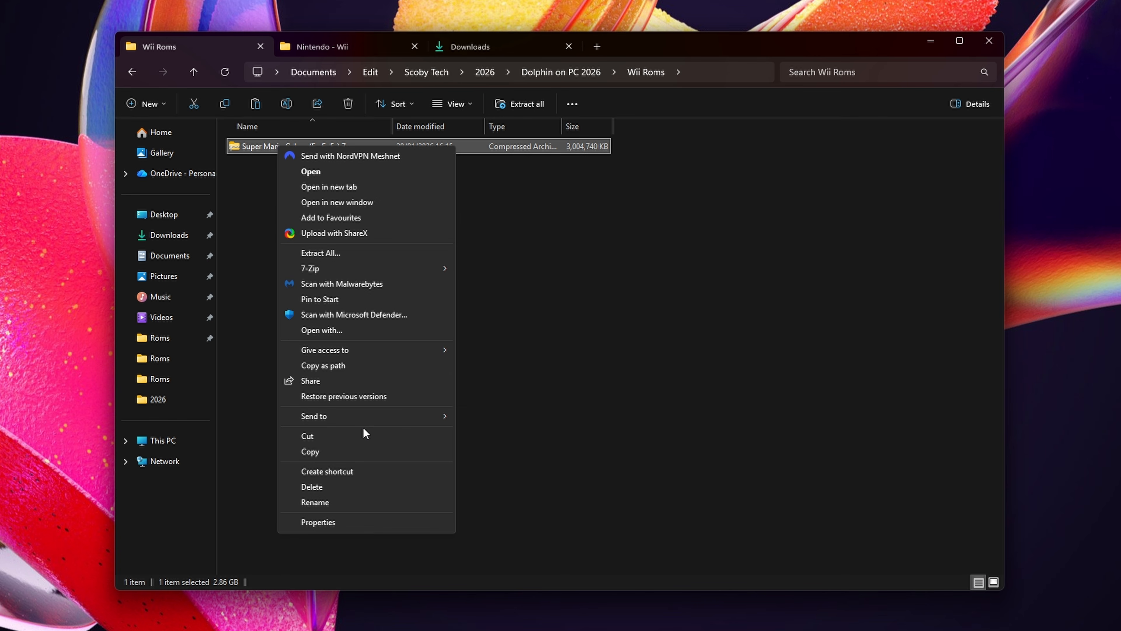
pyautogui.moveTo(334, 267)
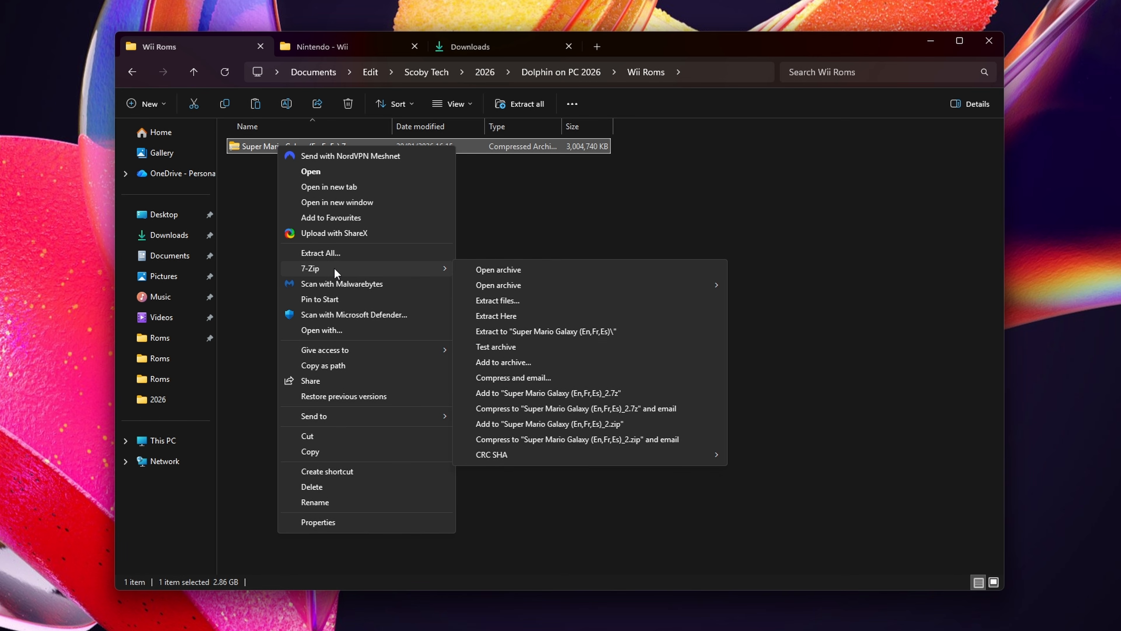
pyautogui.click(514, 316)
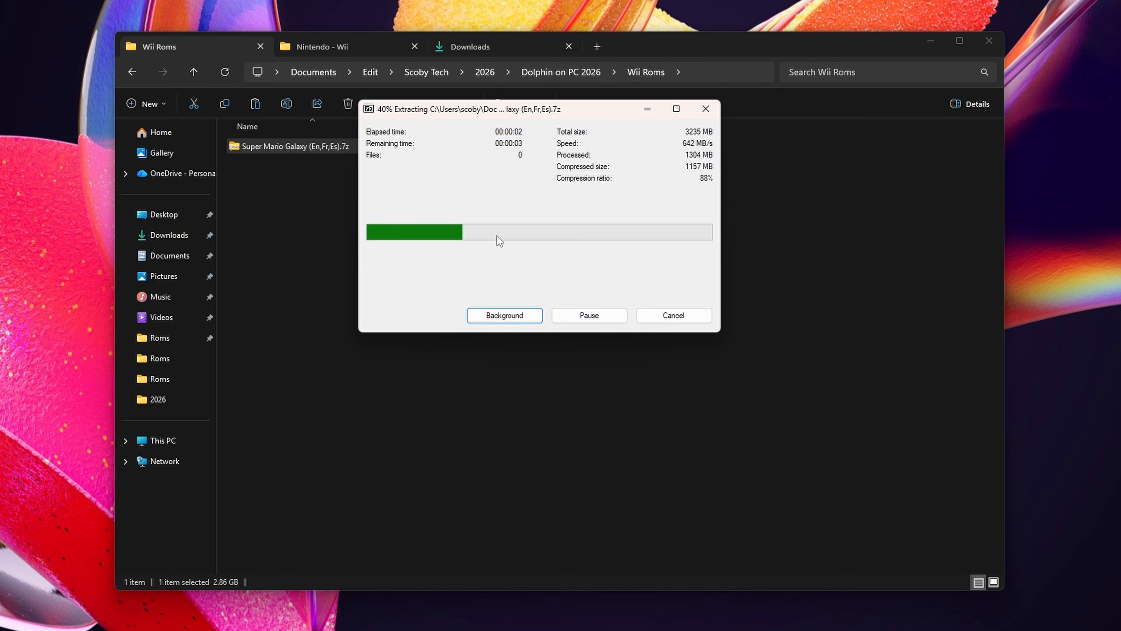
pyautogui.click(376, 168)
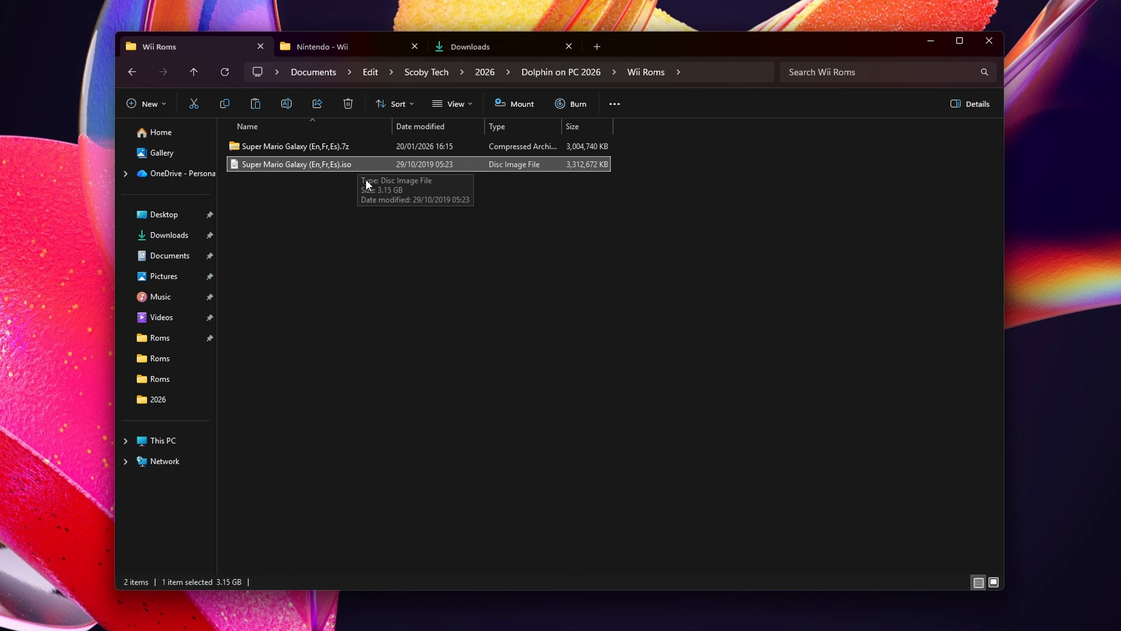
# Return to the Dolphin on PC 2026 folder and extract dolphin-2512-x64.7z there with 7-Zip
pyautogui.hotkey('alt', 'Left')
pyautogui.click(372, 146)
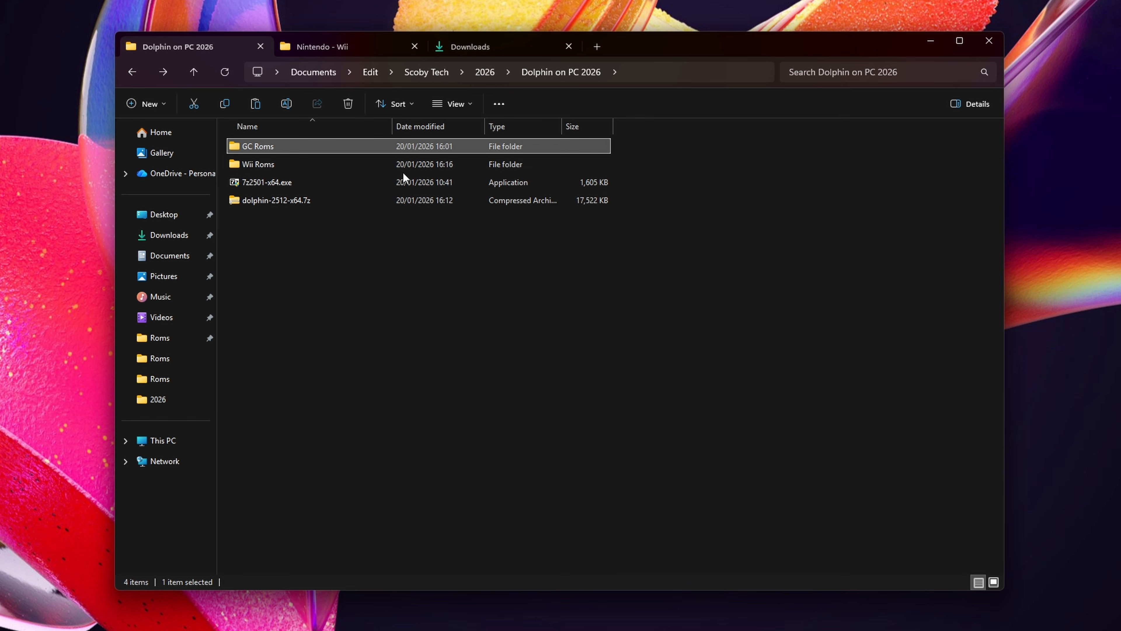
pyautogui.click(298, 199)
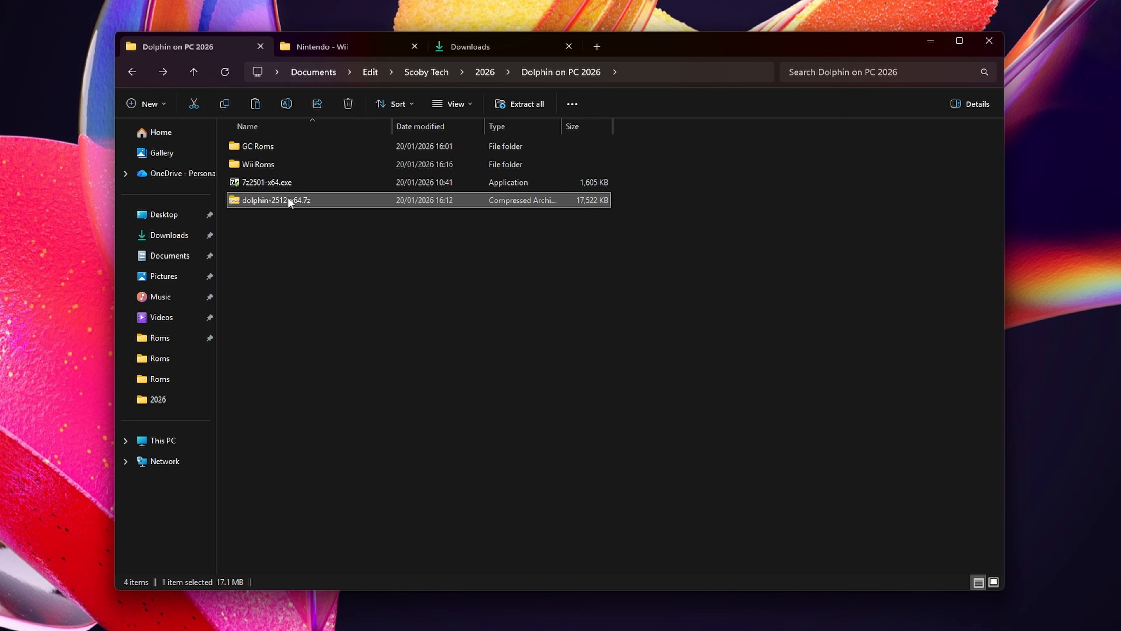
pyautogui.rightClick(268, 200)
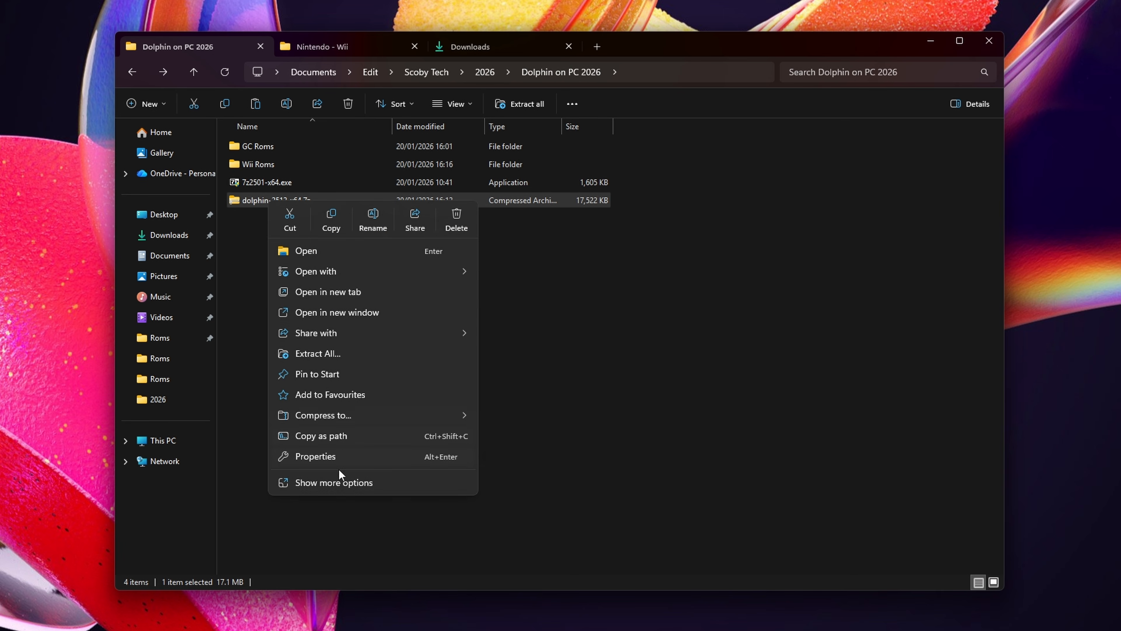
pyautogui.click(333, 482)
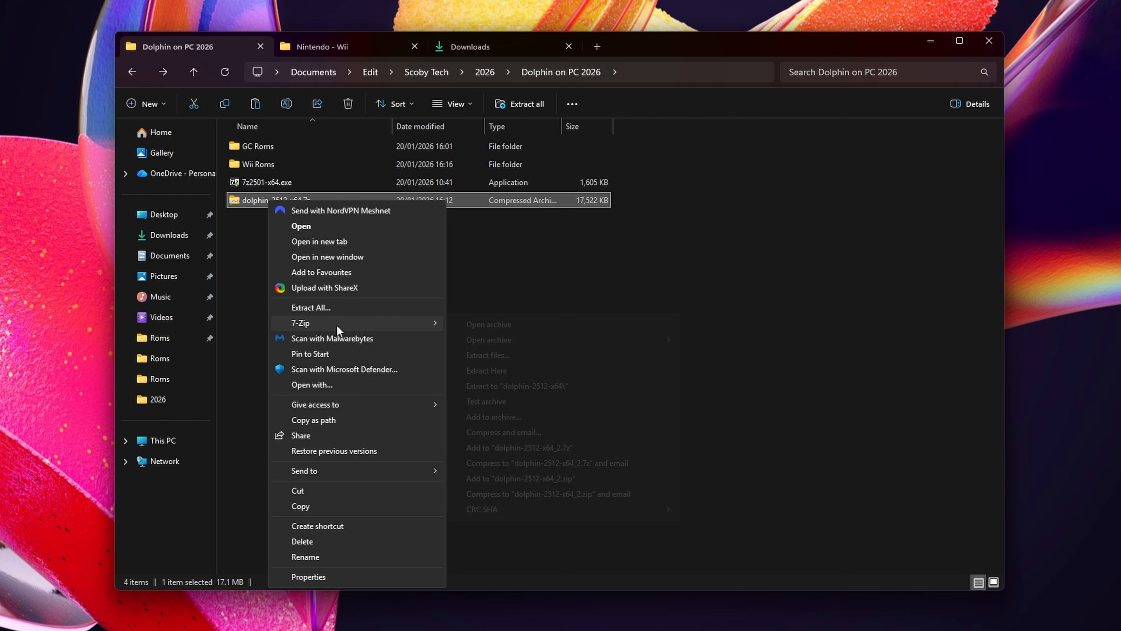
pyautogui.moveTo(336, 325)
pyautogui.click(497, 370)
# Launch Dolphin.exe from the extracted Dolphin-x64 folder and allow usage statistics reporting
pyautogui.doubleClick(289, 218)
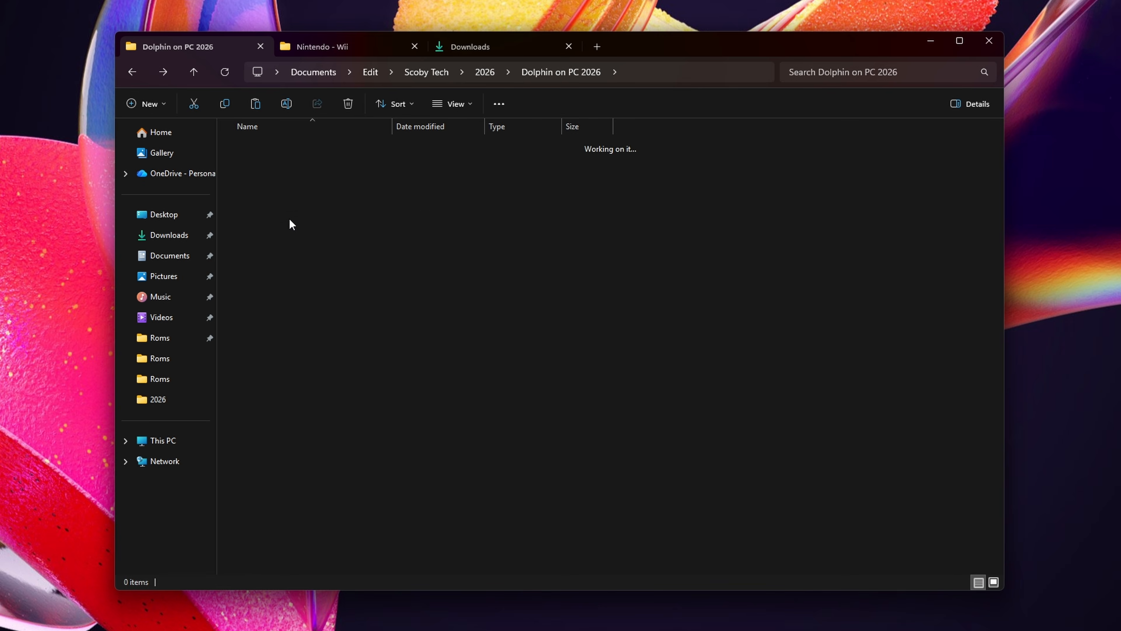
pyautogui.click(299, 219)
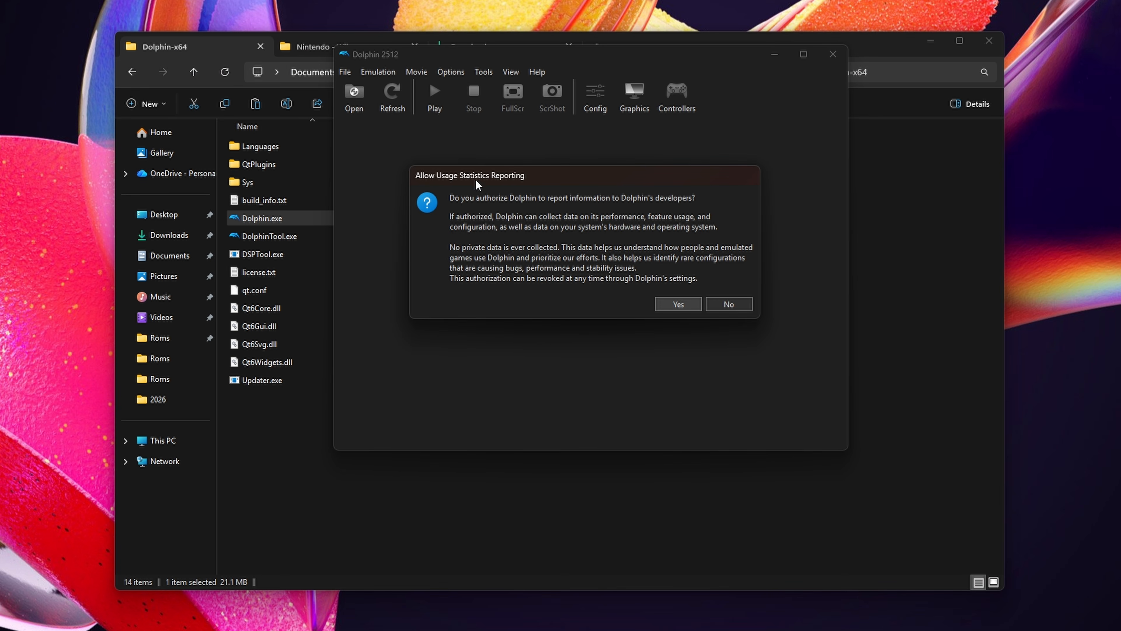
pyautogui.click(699, 305)
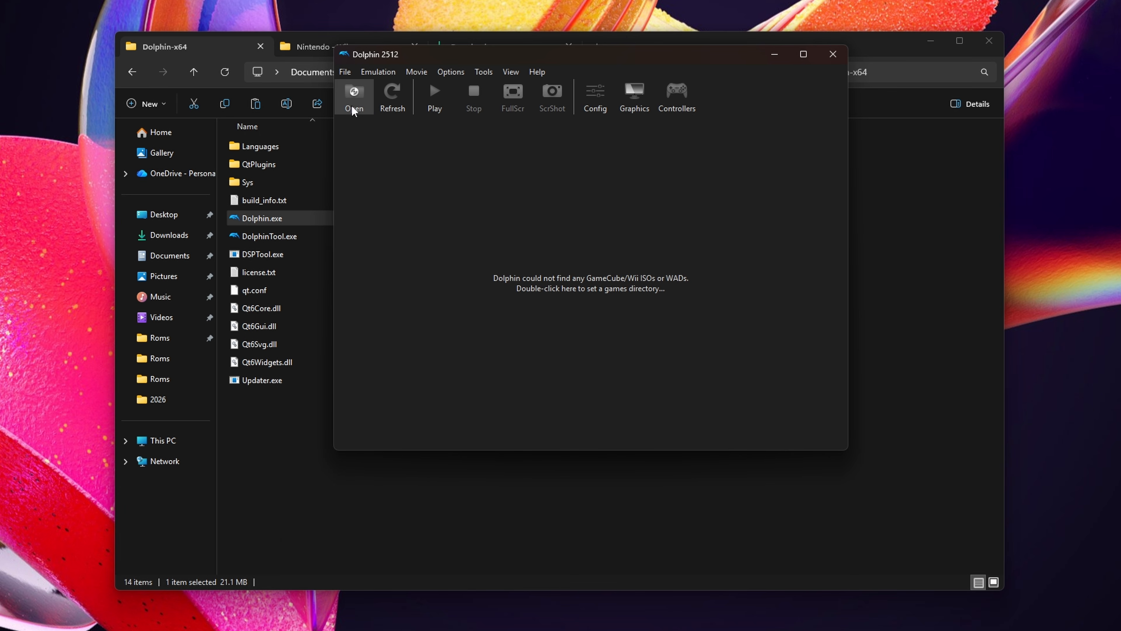
# Open the Sonic Heroes (Europe) ISO from the GC Roms folder in Dolphin to start the game
pyautogui.click(354, 96)
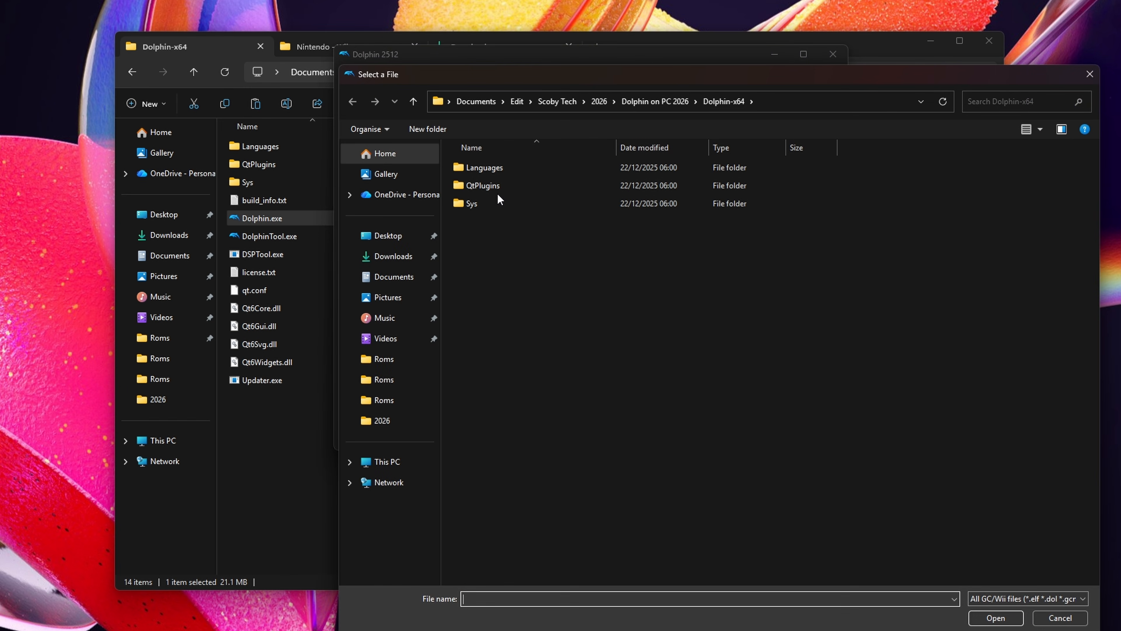
pyautogui.click(527, 186)
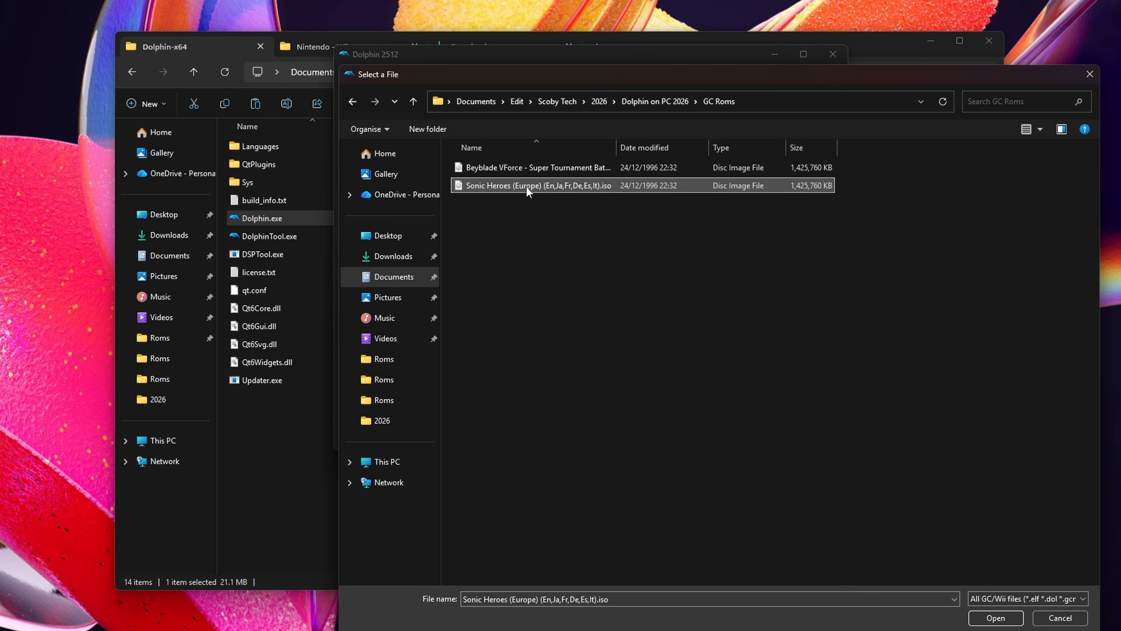
pyautogui.click(996, 618)
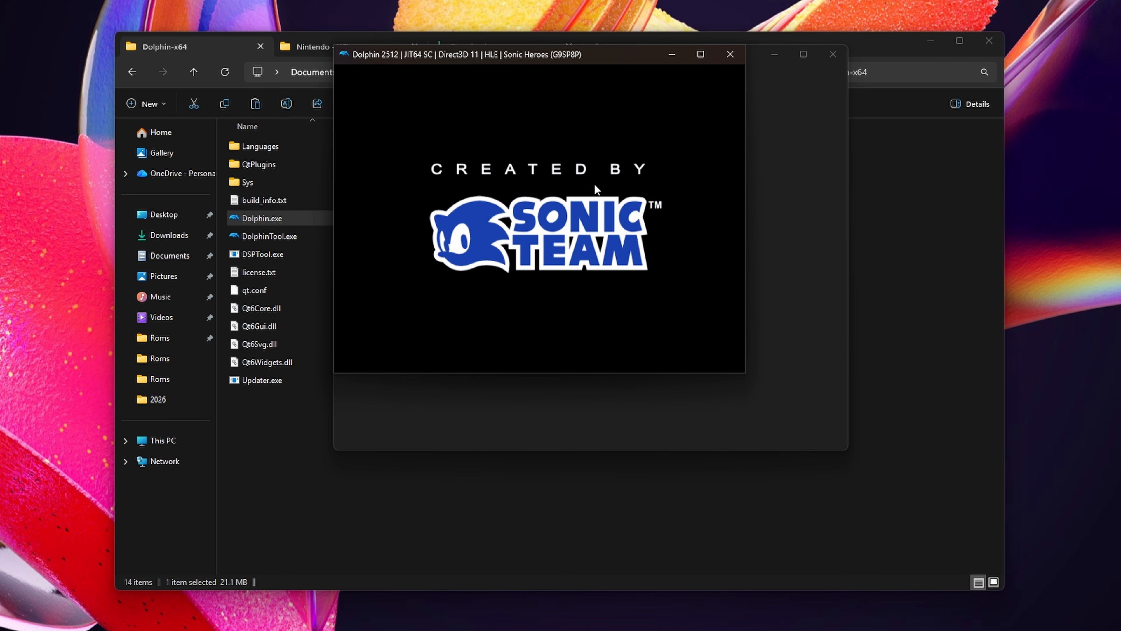
# Stop the running Sonic Heroes emulation and open the emulator's configuration settings
pyautogui.click(730, 54)
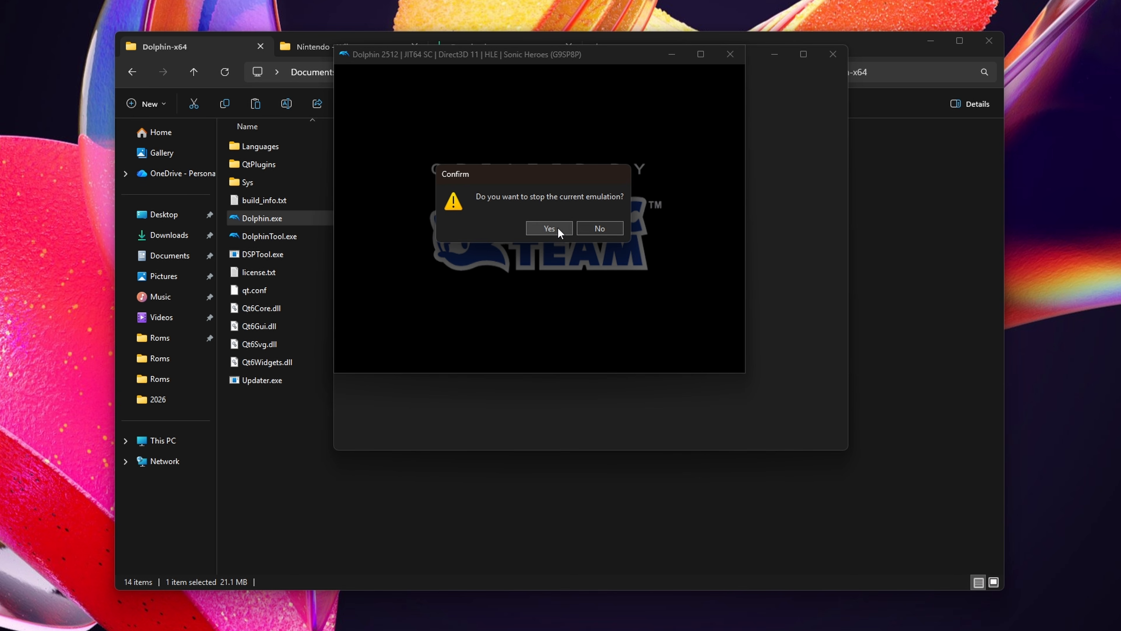
pyautogui.click(549, 228)
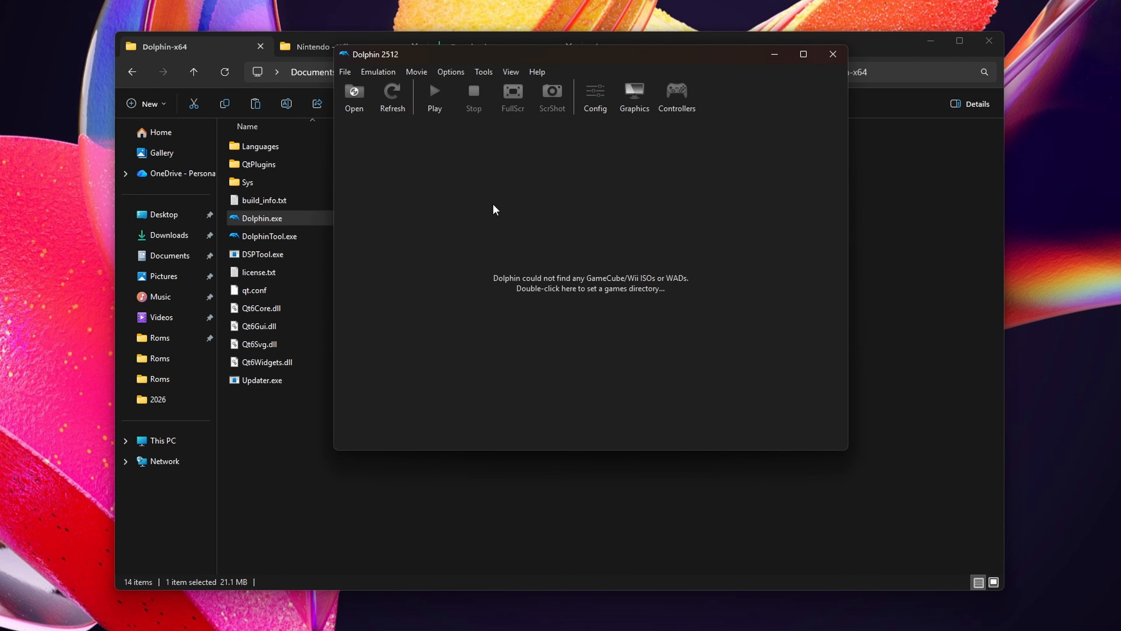
pyautogui.click(596, 99)
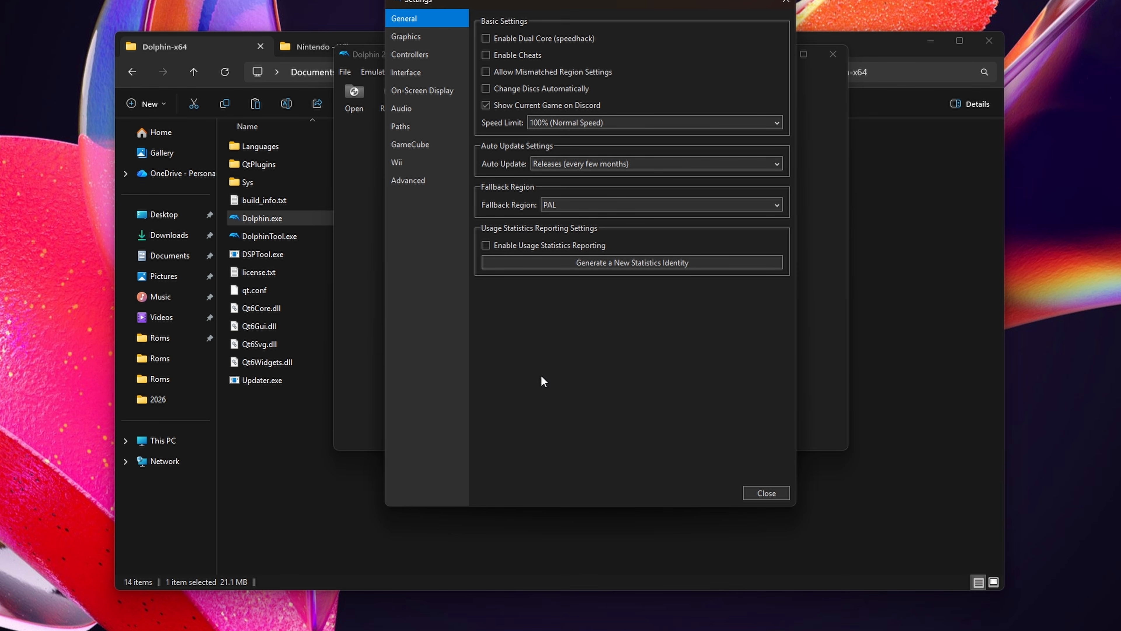
# Set the graphics backend to Vulkan and keep AMD Radeon RX 9070 as the adapter
pyautogui.click(434, 36)
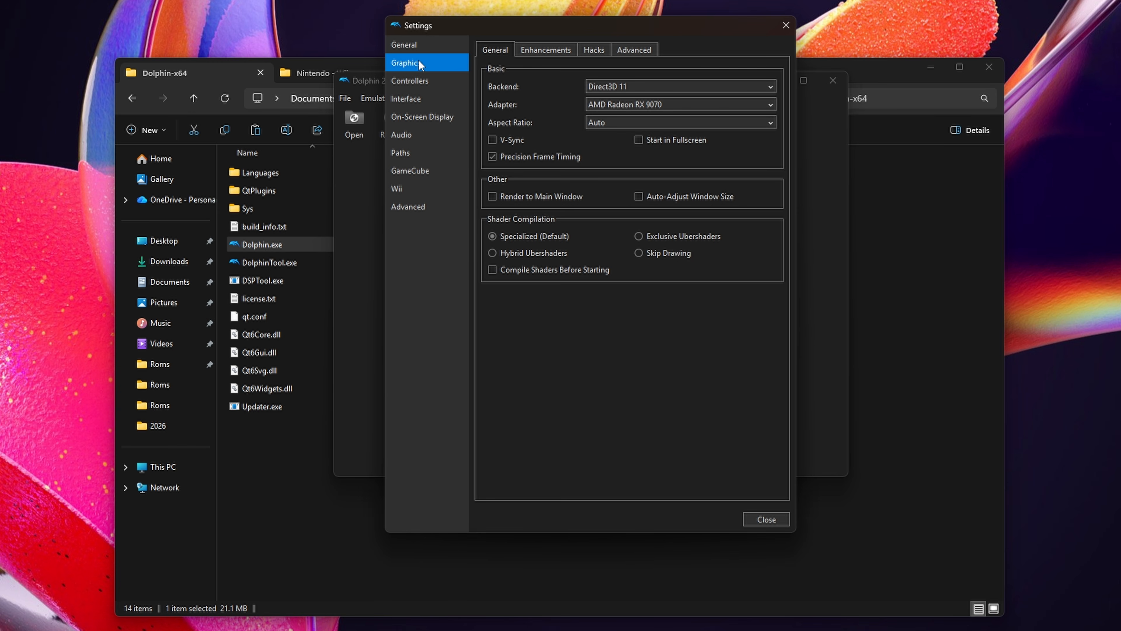
pyautogui.click(607, 85)
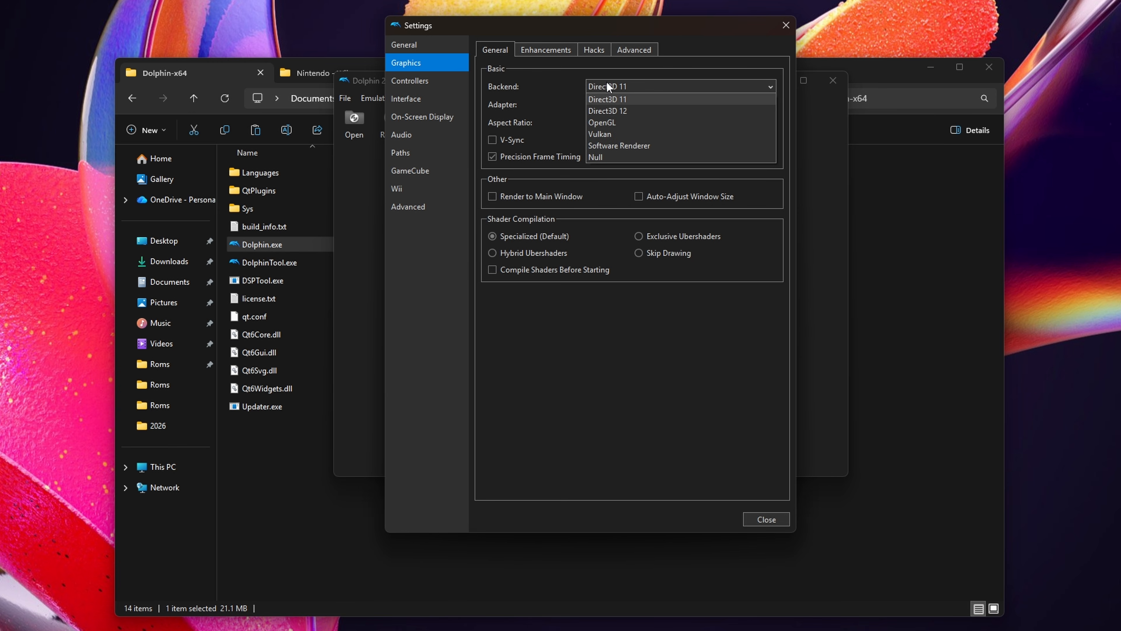
pyautogui.click(607, 86)
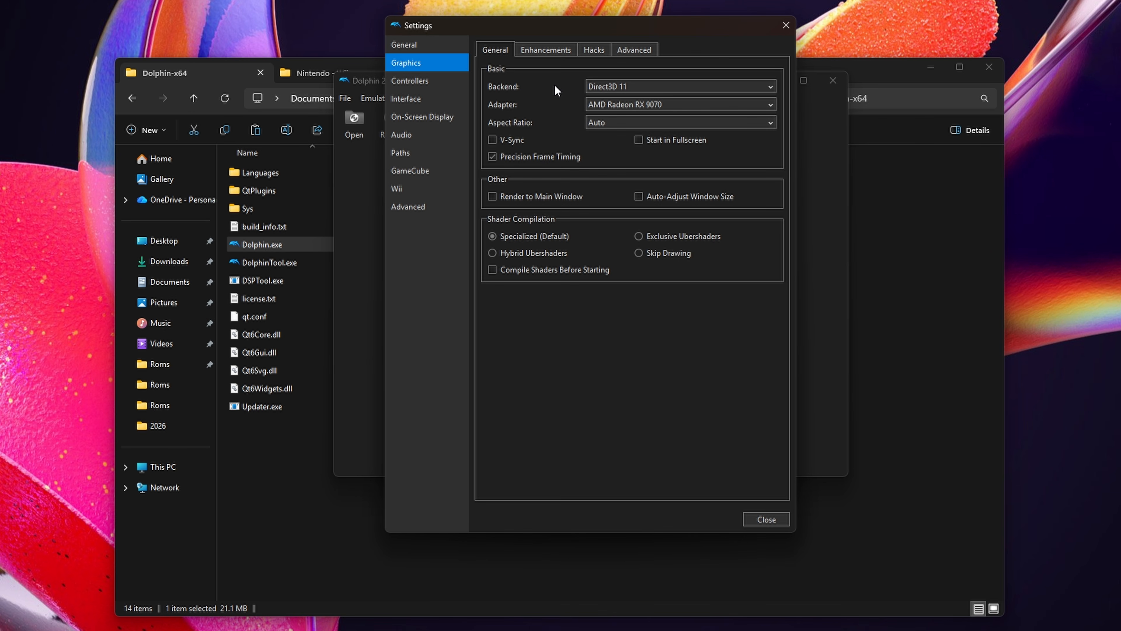
pyautogui.click(620, 83)
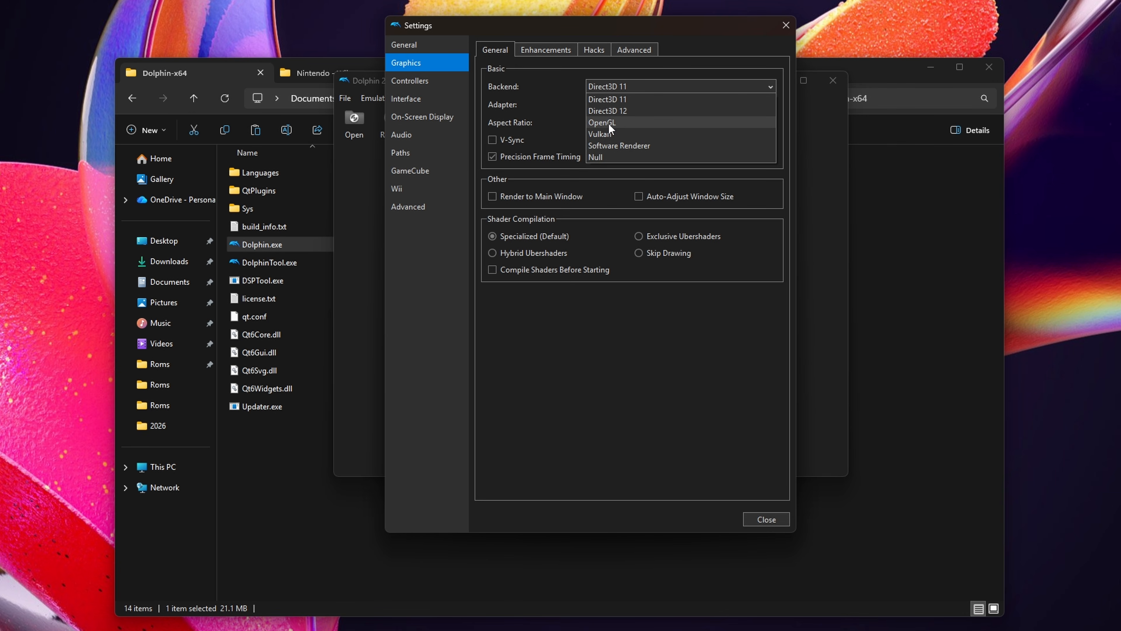
pyautogui.click(618, 132)
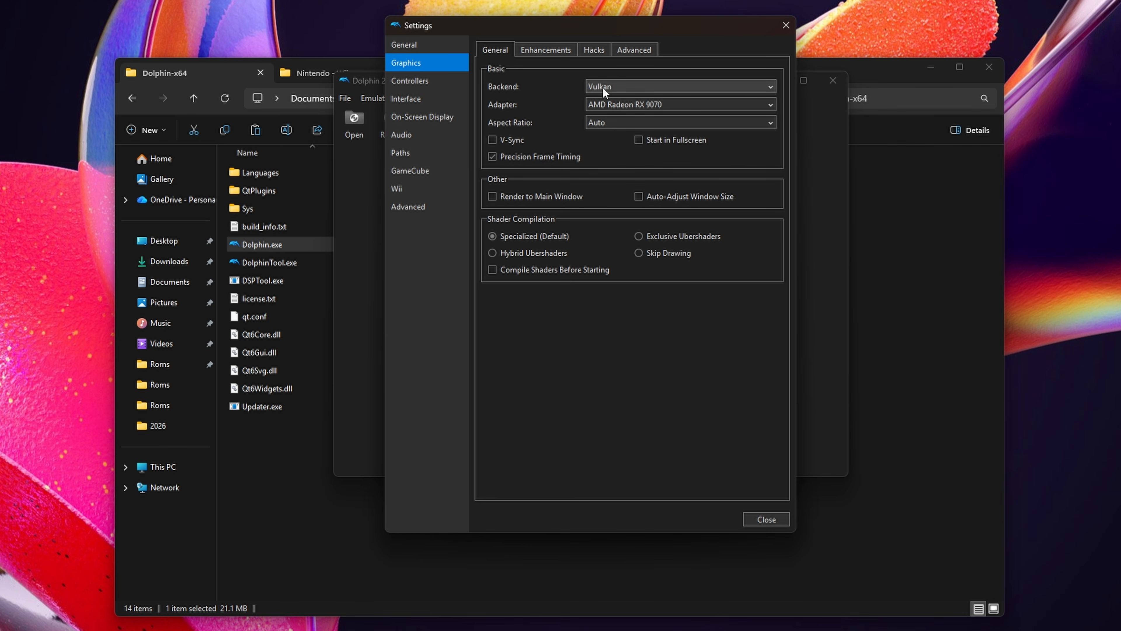
pyautogui.moveTo(616, 92)
pyautogui.click(626, 105)
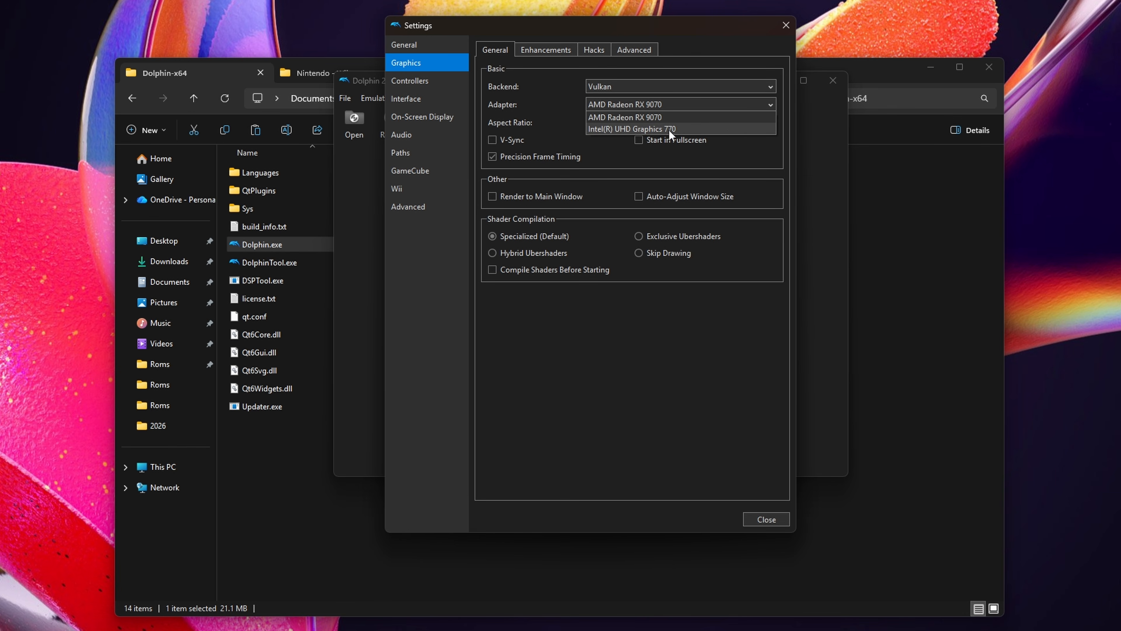
pyautogui.click(556, 109)
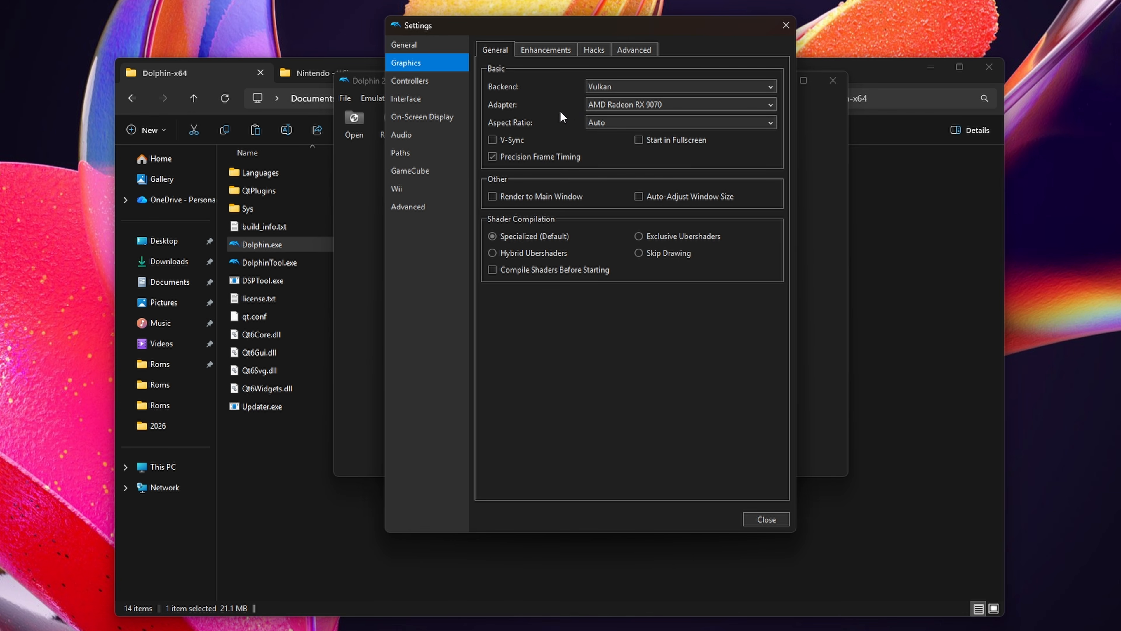
# Enable V-Sync and Start in Fullscreen in the basic graphics settings, keeping the aspect ratio on Auto
pyautogui.click(519, 140)
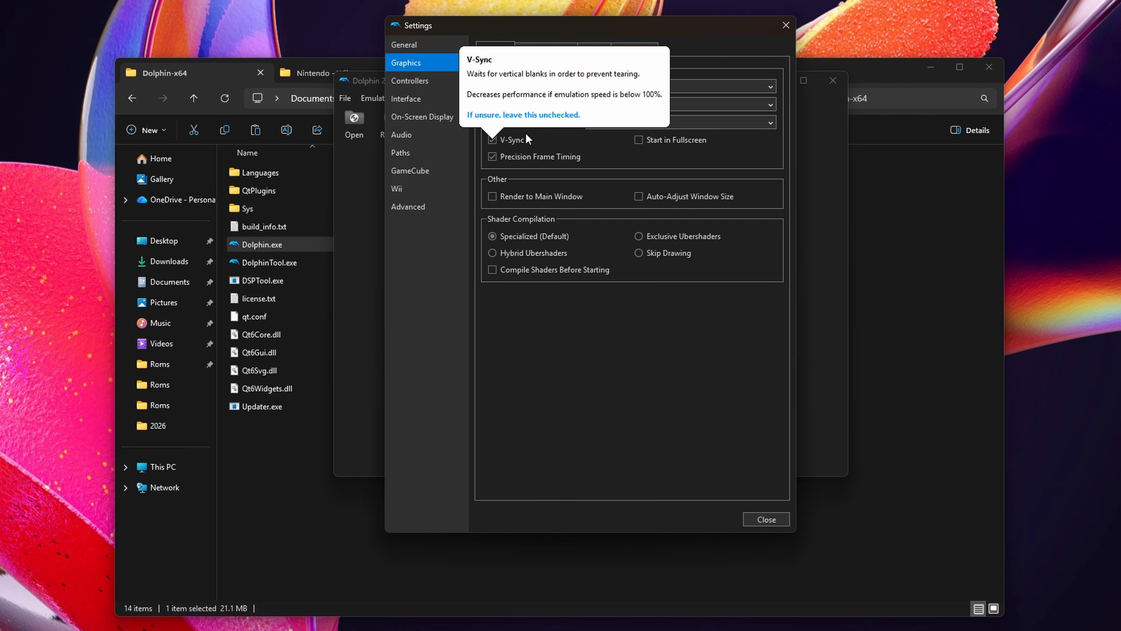
pyautogui.moveTo(646, 140)
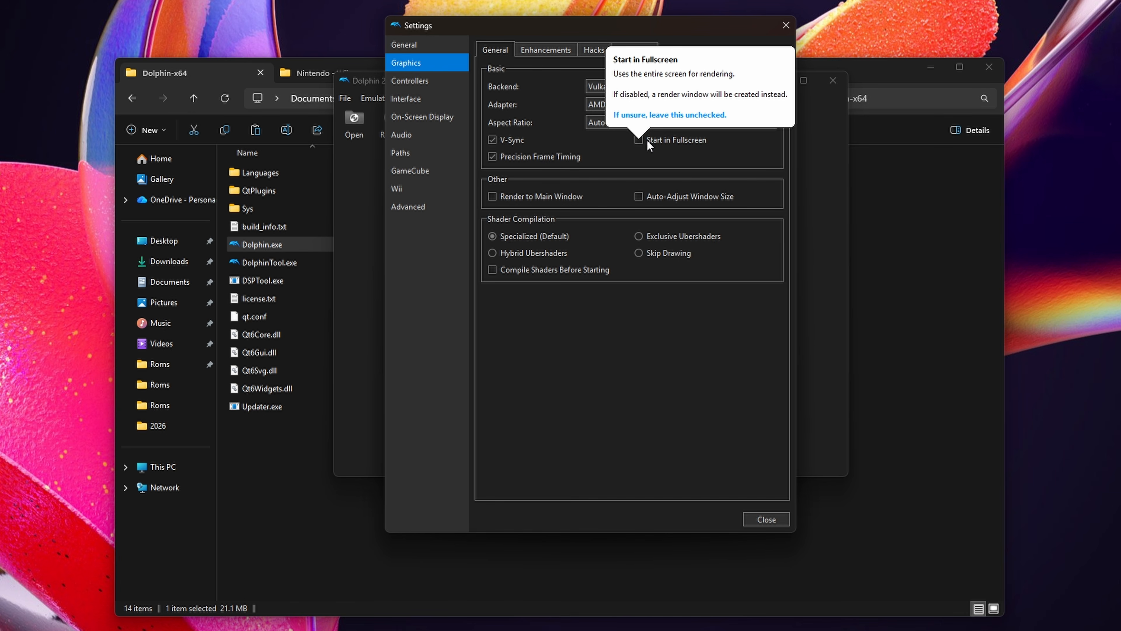
pyautogui.click(673, 141)
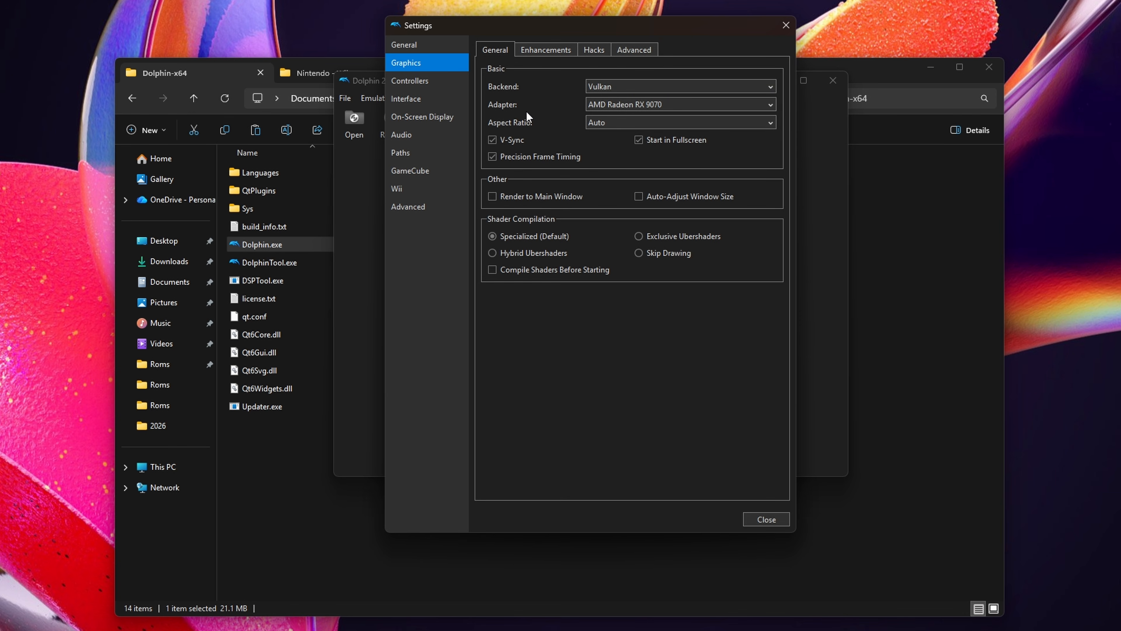
pyautogui.click(597, 123)
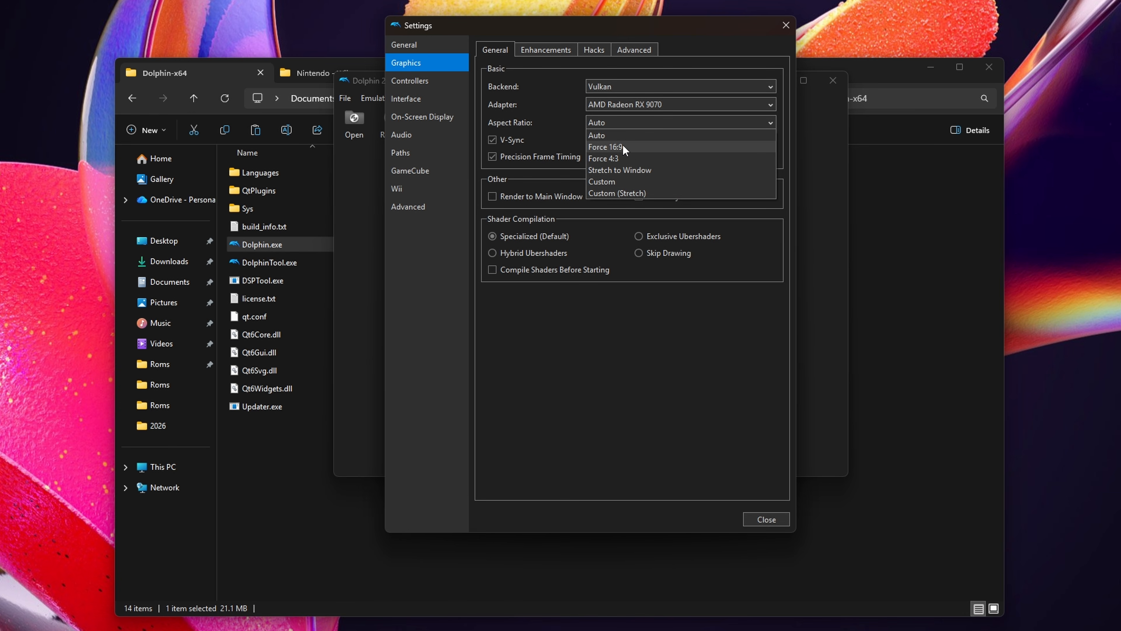
pyautogui.click(629, 135)
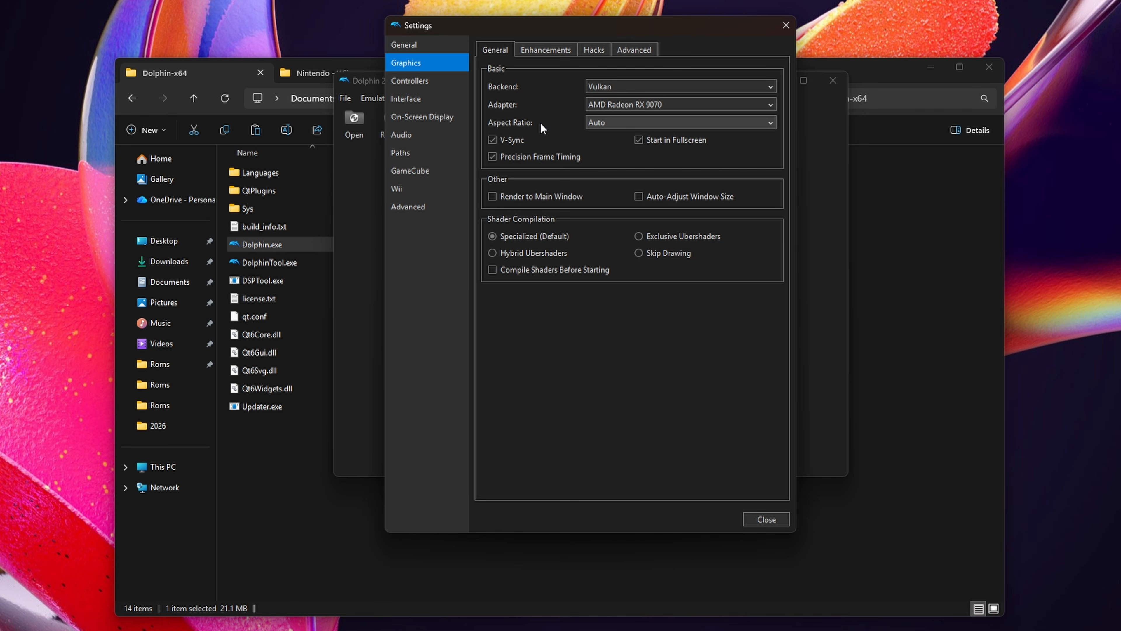
# Set the internal resolution in the graphics enhancements to 6x Native (3840x3168) for 4K
pyautogui.click(546, 50)
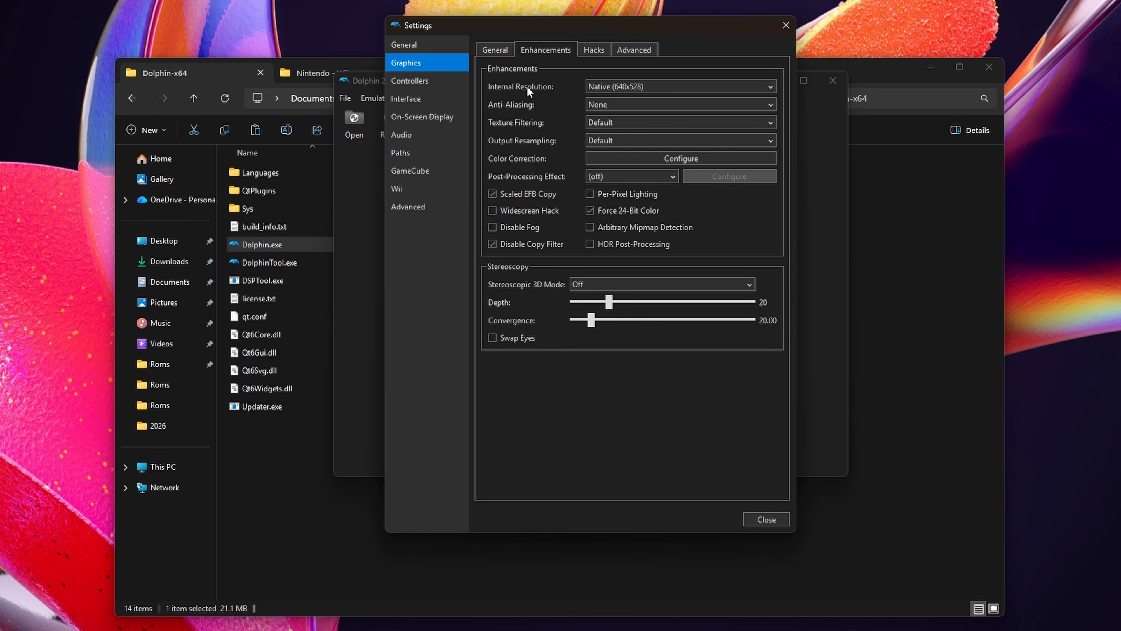
pyautogui.click(613, 85)
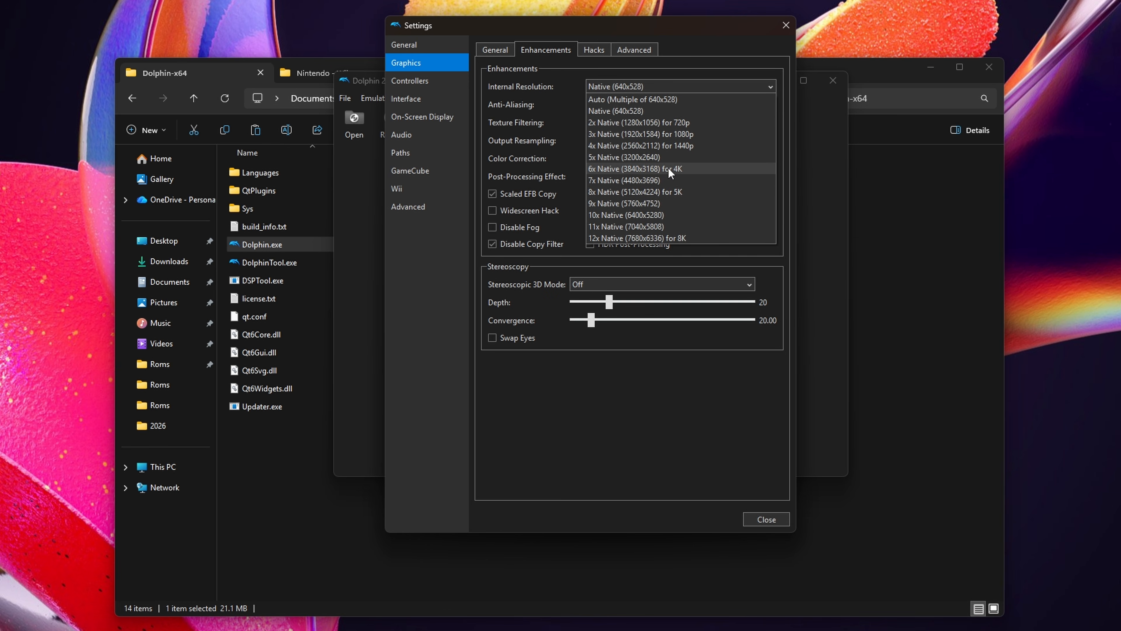
pyautogui.click(648, 168)
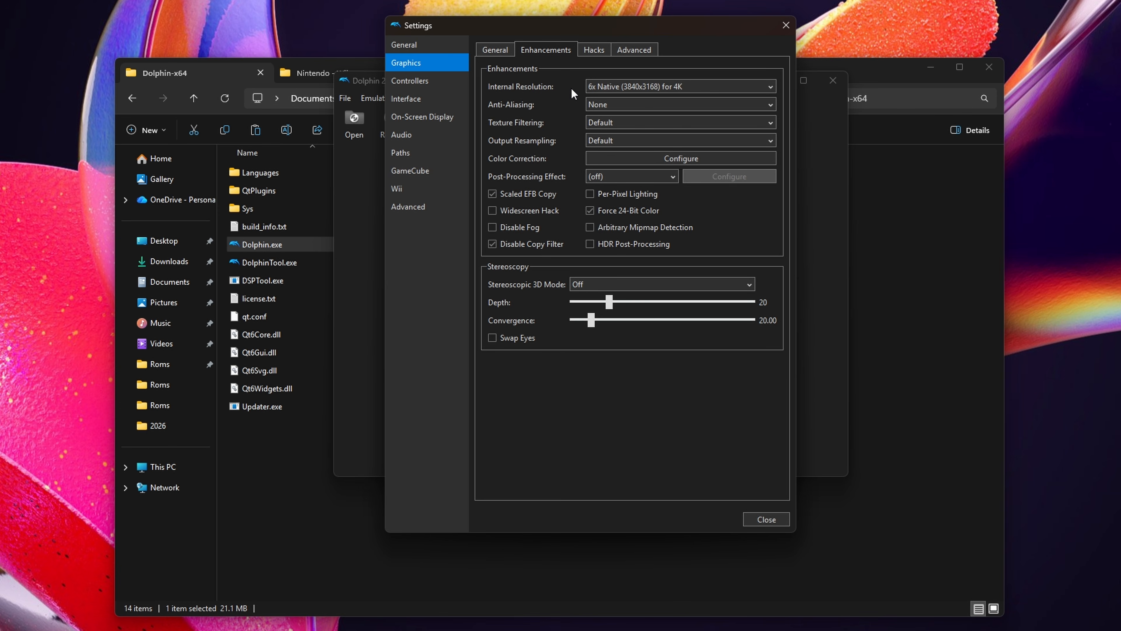
# Set anti-aliasing to 8x SSAA and texture filtering to 16x Anisotropic
pyautogui.click(610, 105)
pyautogui.click(615, 185)
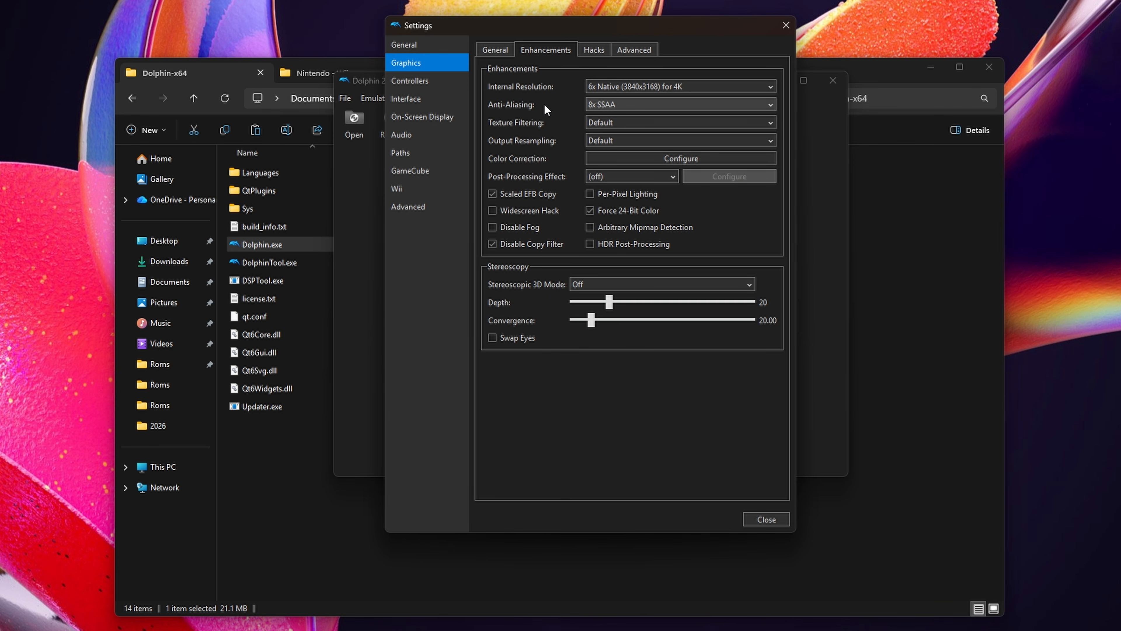
pyautogui.click(605, 123)
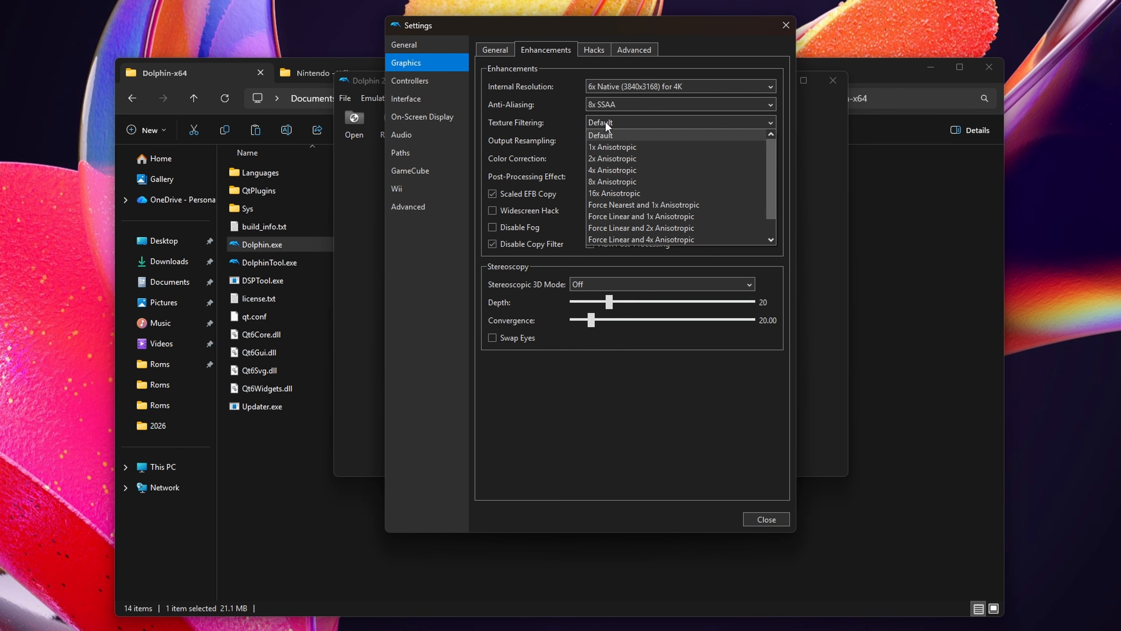
pyautogui.click(617, 192)
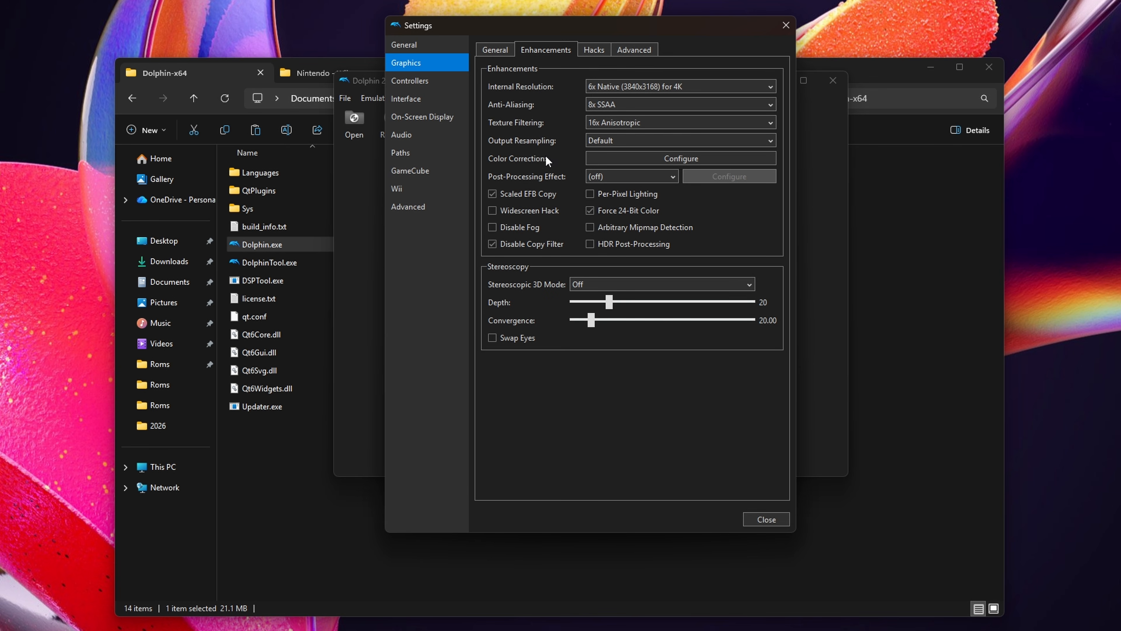
pyautogui.moveTo(541, 214)
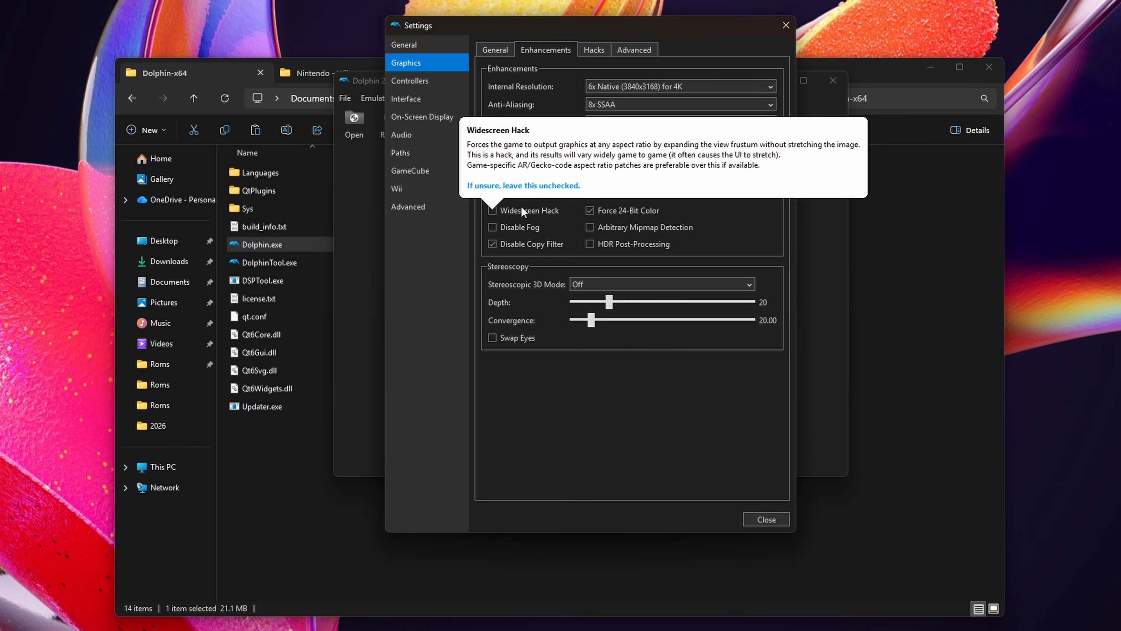
pyautogui.moveTo(663, 248)
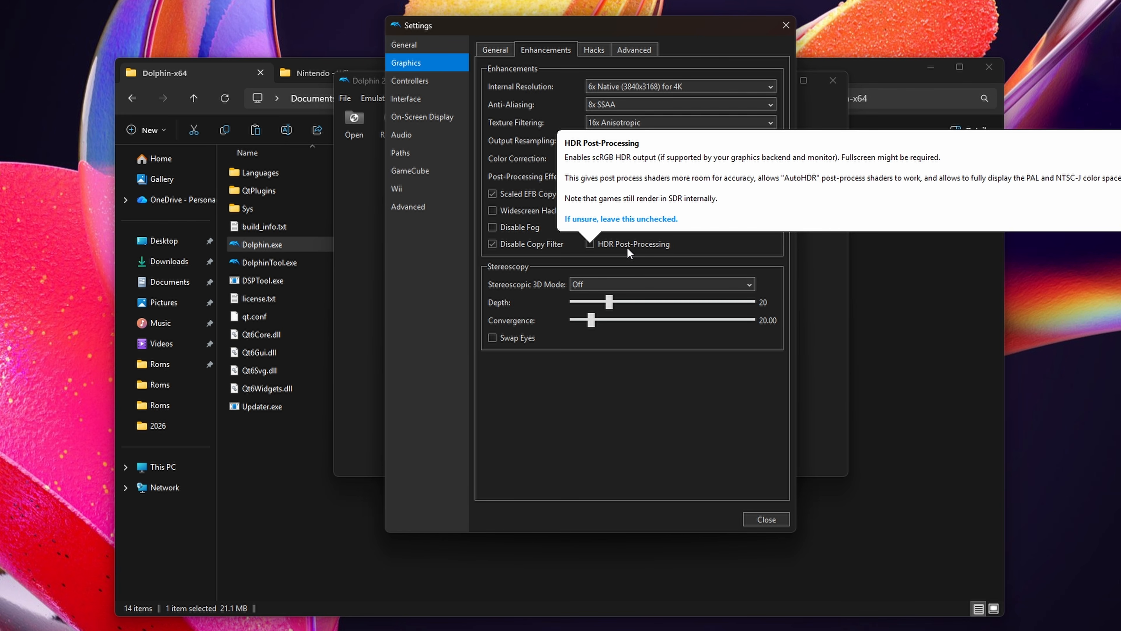
pyautogui.click(592, 51)
pyautogui.click(546, 49)
# Keep Standard Controller on GameCube port 1 and set its input device to SDL/0/Xbox One Controller
pyautogui.click(418, 81)
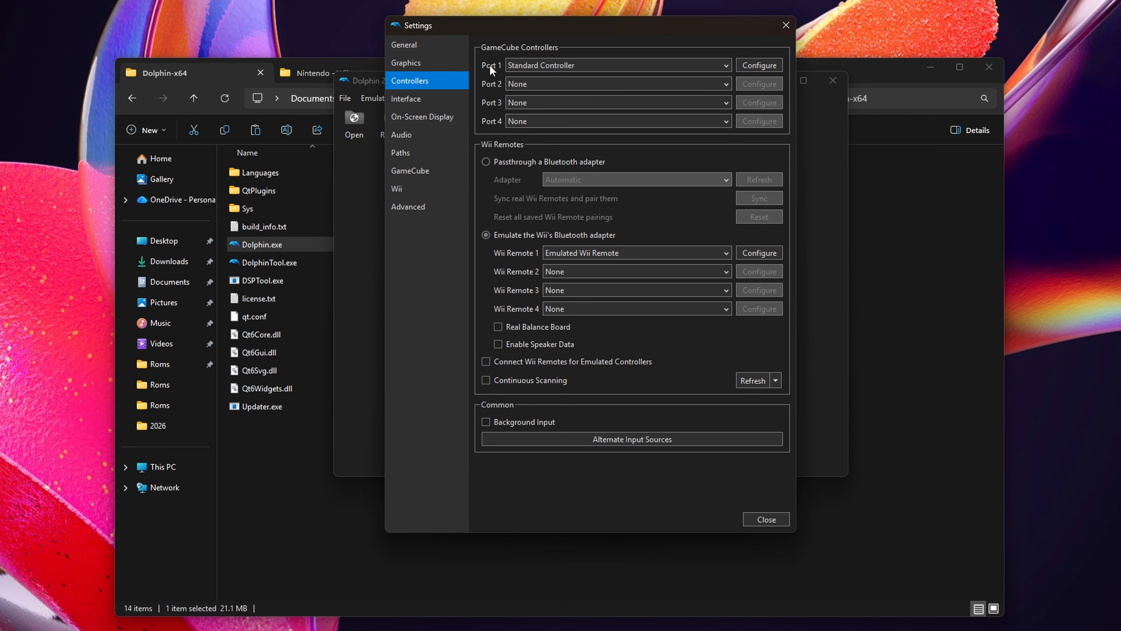
pyautogui.click(548, 63)
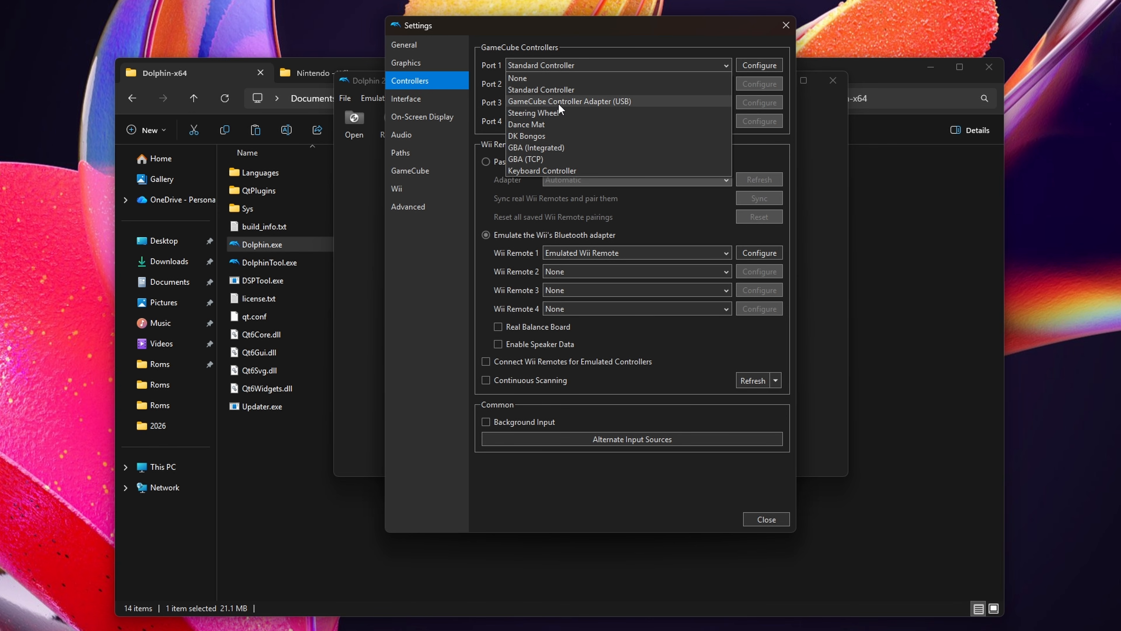
pyautogui.click(550, 90)
pyautogui.click(759, 65)
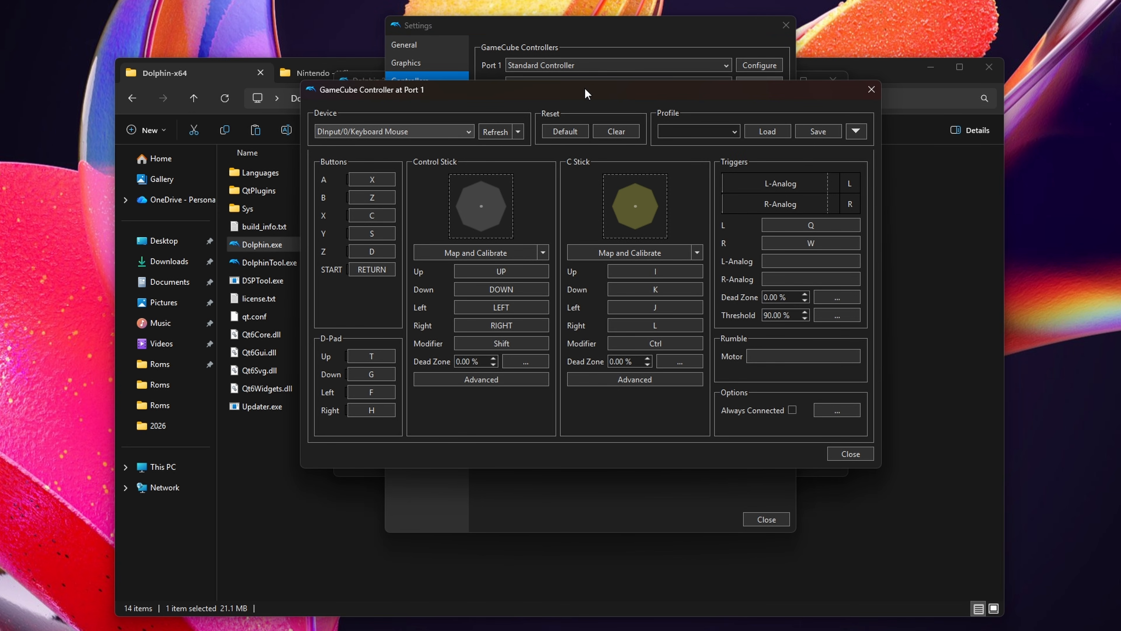
pyautogui.click(410, 133)
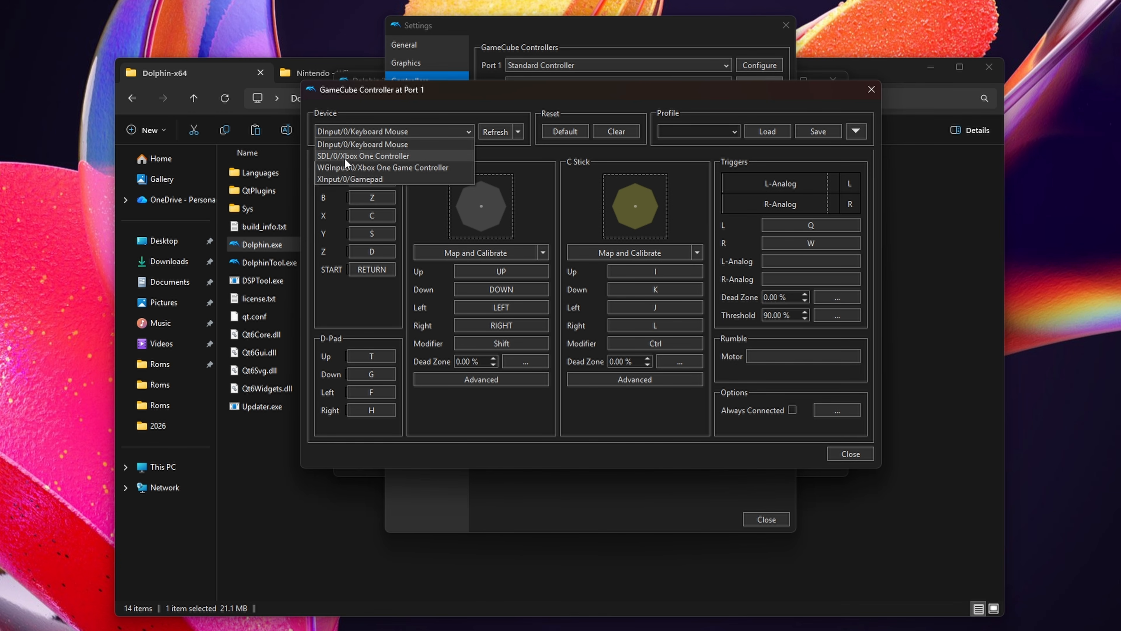
pyautogui.click(375, 156)
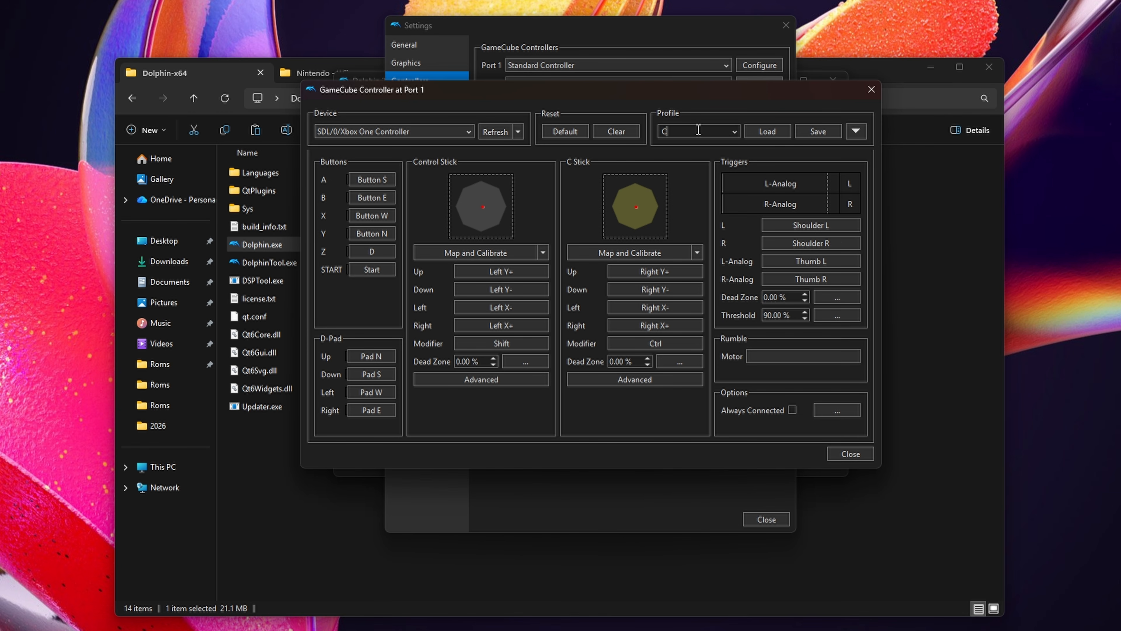
# Save the GameCube controller mapping as the profile "C1 - Xbox" and close the port 1 configuration
pyautogui.write('1 - Xbox')
pyautogui.click(820, 132)
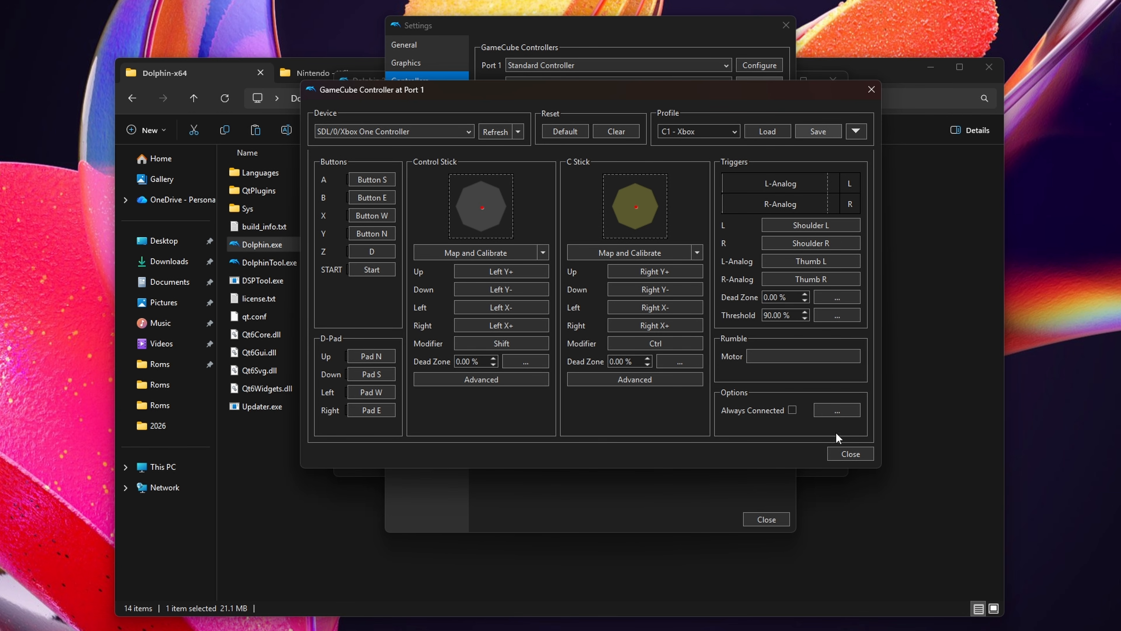
pyautogui.click(849, 453)
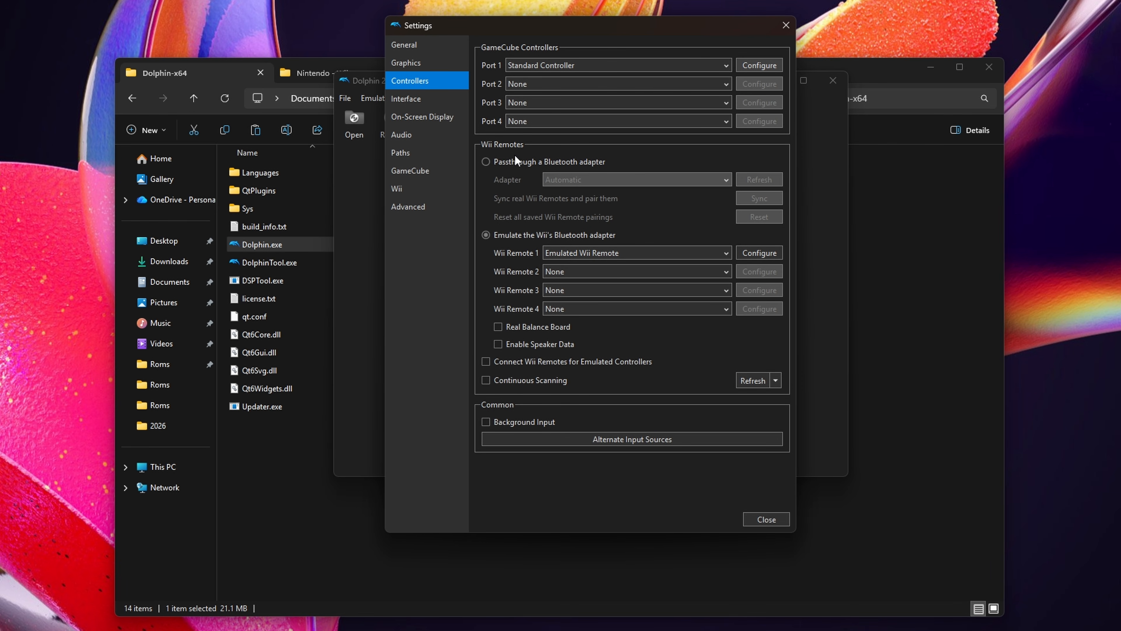